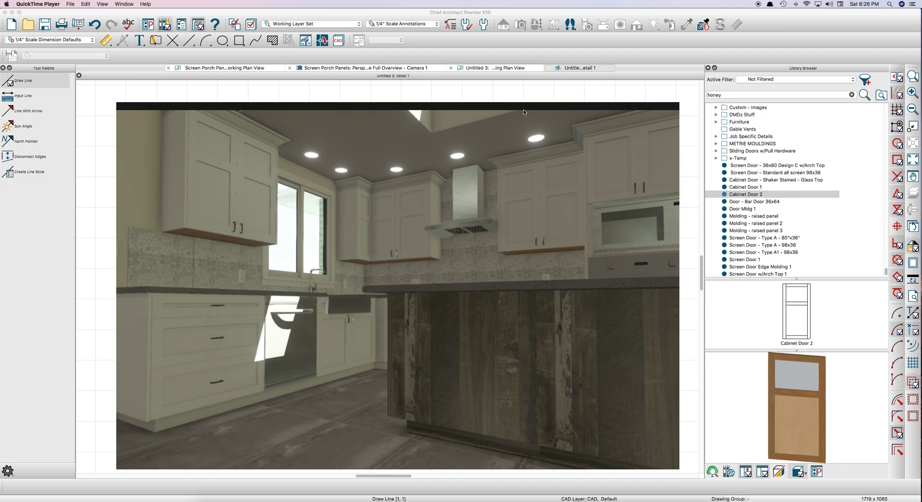
Step: Switch to the empty 'Untitled 3: Working Plan View' tab
click(512, 69)
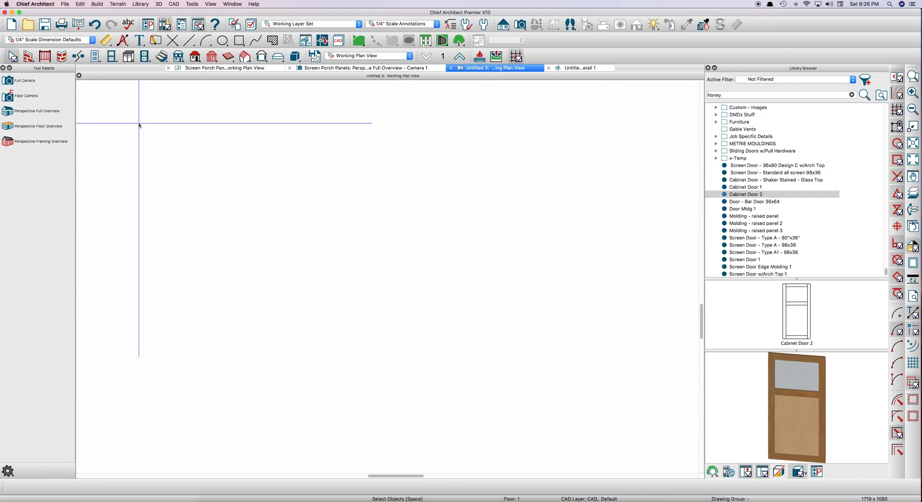
Step: Draw a vertical polyline solid stile 2 inches wide
middle_drag(177, 138, 193, 224)
key(p)
drag(354, 374, 384, 158)
key(Tab)
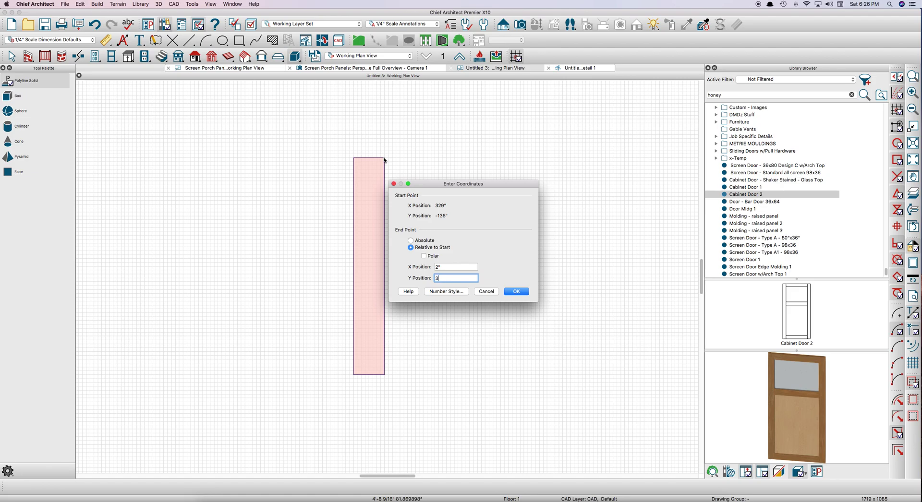
key(Return)
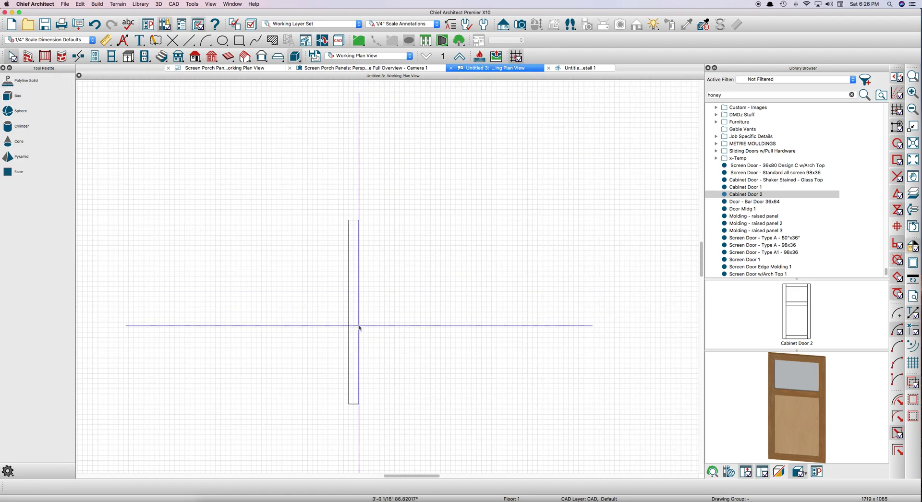
Step: Select the stile, review its solid specification, and bring up Transform/Replicate
click(357, 332)
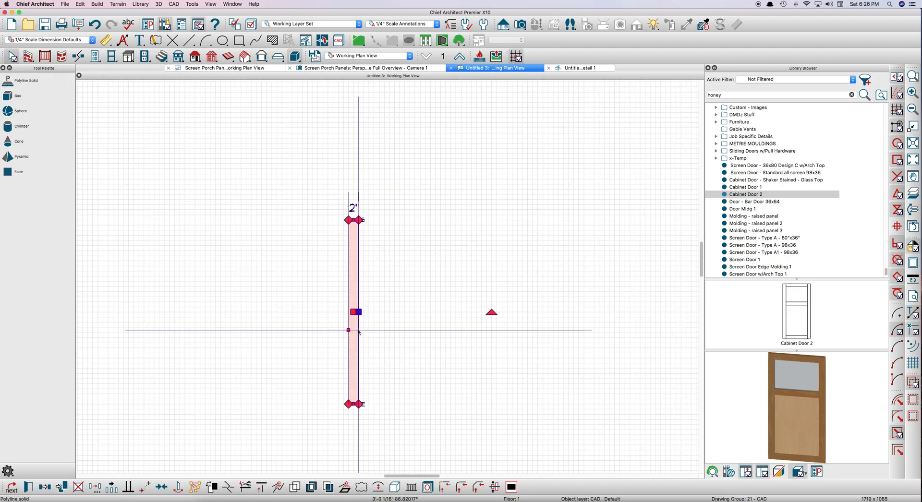
double_click(358, 332)
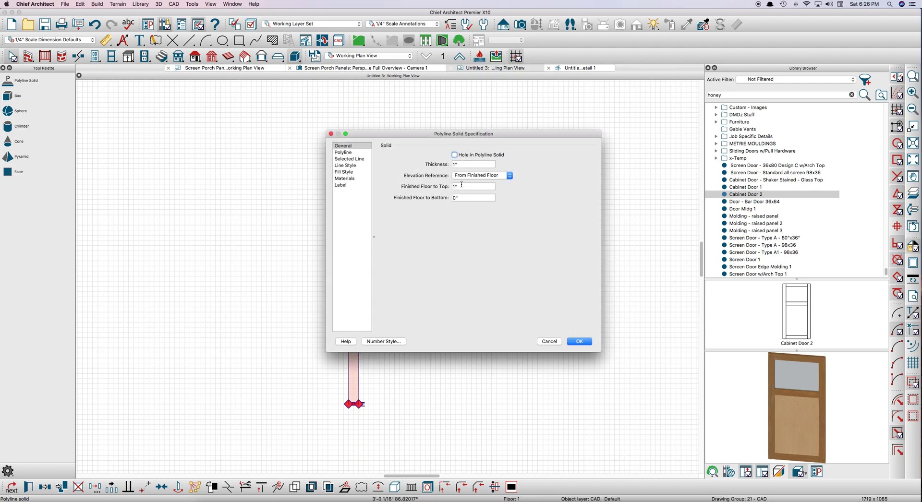
key(Return)
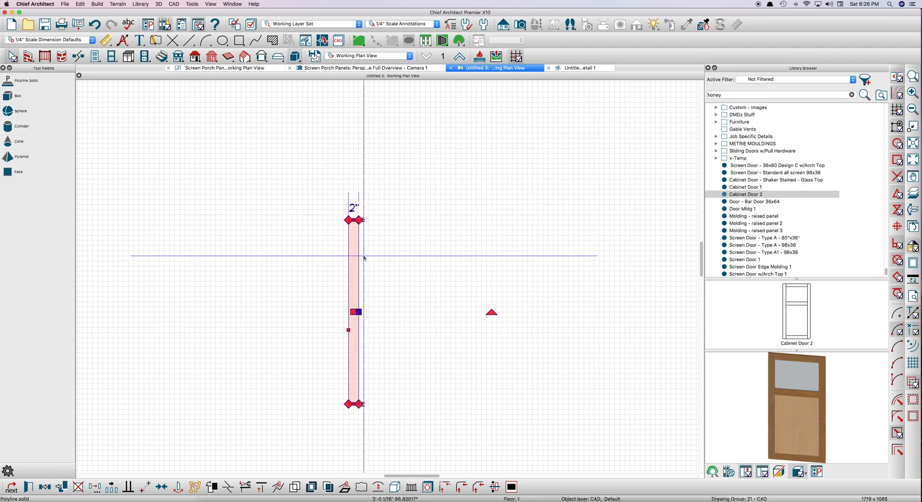
key(super+t)
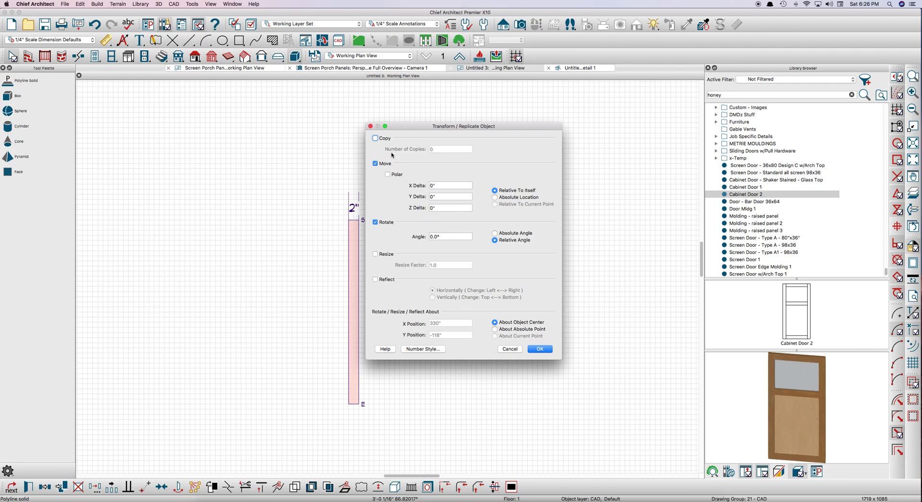
Step: Copy the stile 16 inches to the right
click(449, 186)
text(16)
key(Tab)
key(Return)
click(396, 179)
Step: Draw a solid along the bottom between the stiles, then delete it
key(p)
mouse_move(350, 387)
mouse_down()
mouse_move(449, 399)
mouse_move(439, 393)
mouse_move(440, 422)
mouse_up()
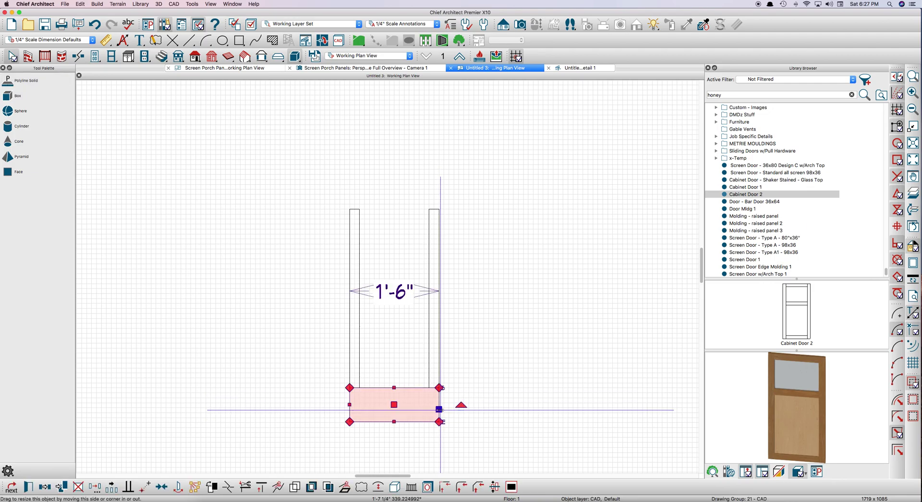
key(Delete)
scroll(383, 251, up, 3)
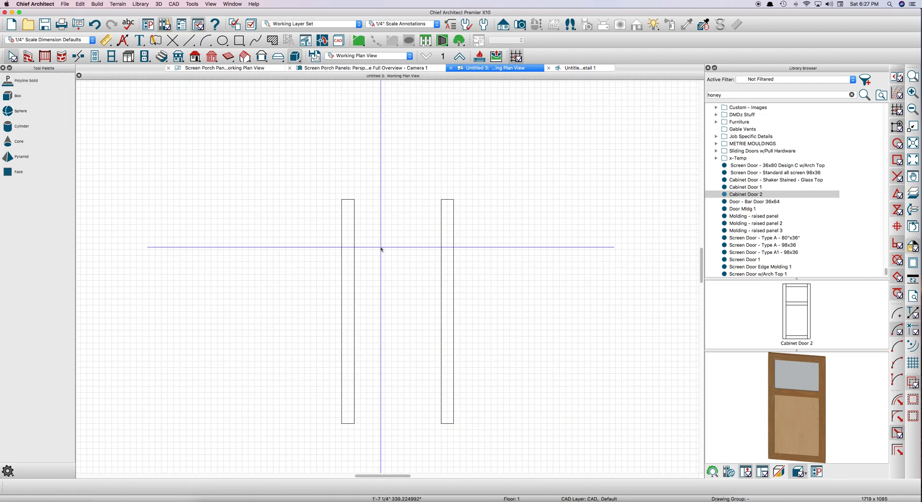
Step: Make a copy of the left stile rotated 90° to serve as the rail
click(356, 259)
key(super+t)
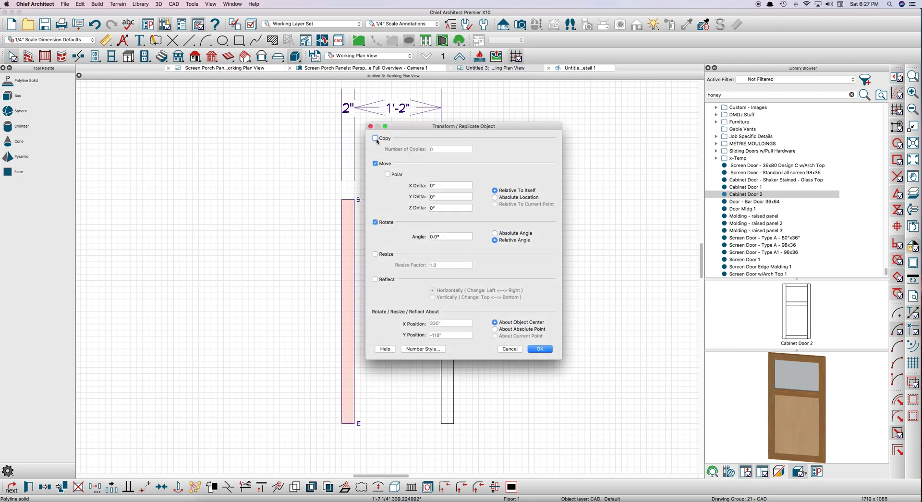
click(376, 139)
double_click(446, 232)
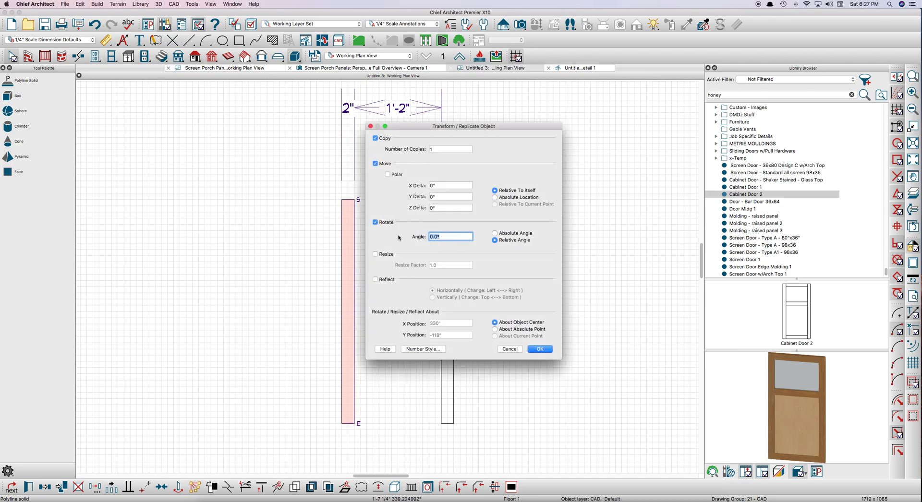
text(90)
key(Return)
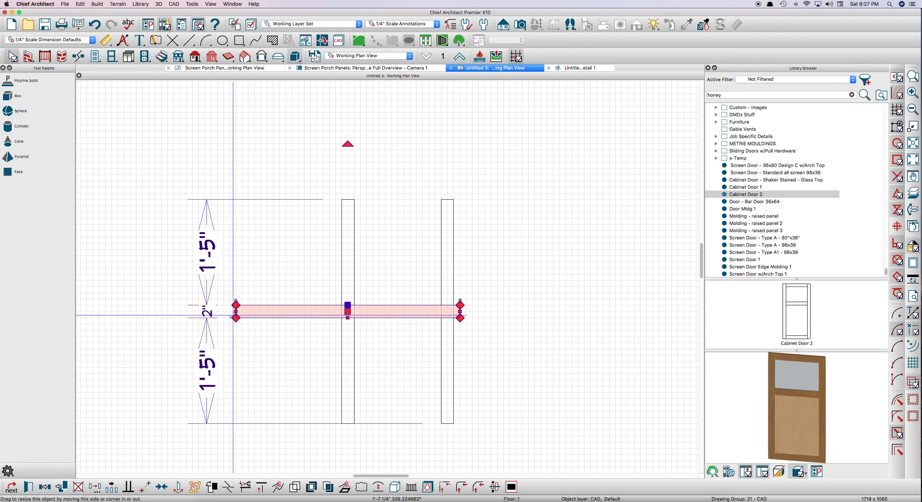
Step: Trim the rail's ends to meet both stiles
drag(236, 317, 354, 312)
drag(457, 311, 436, 315)
key(Escape)
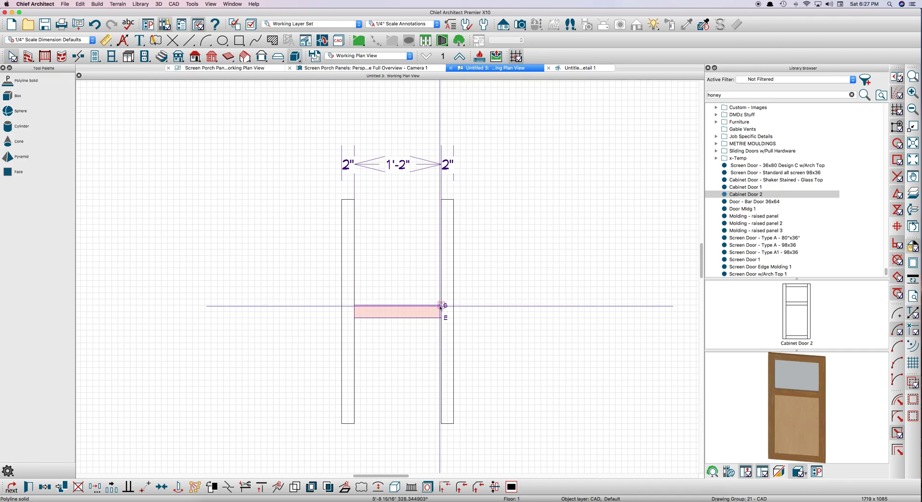
Step: Place the rail at the stile tops and make 2 evenly distributed copies down the frame
click(442, 205)
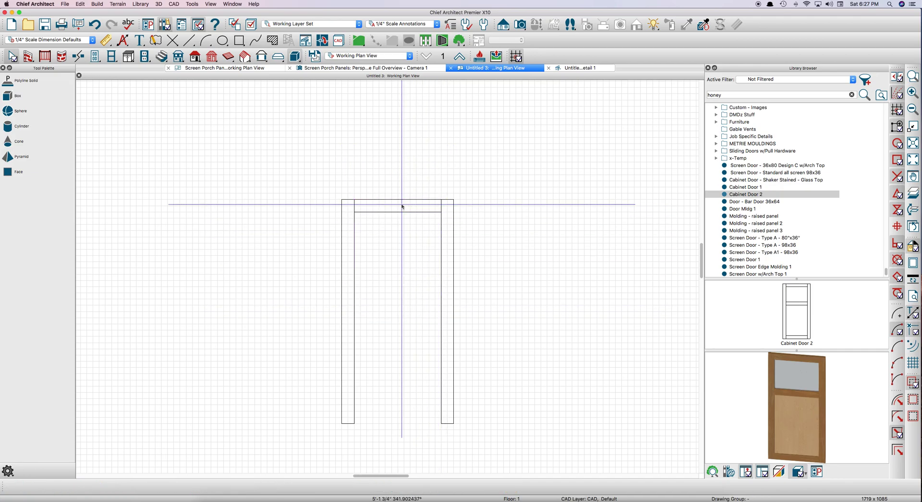
click(112, 486)
key(Tab)
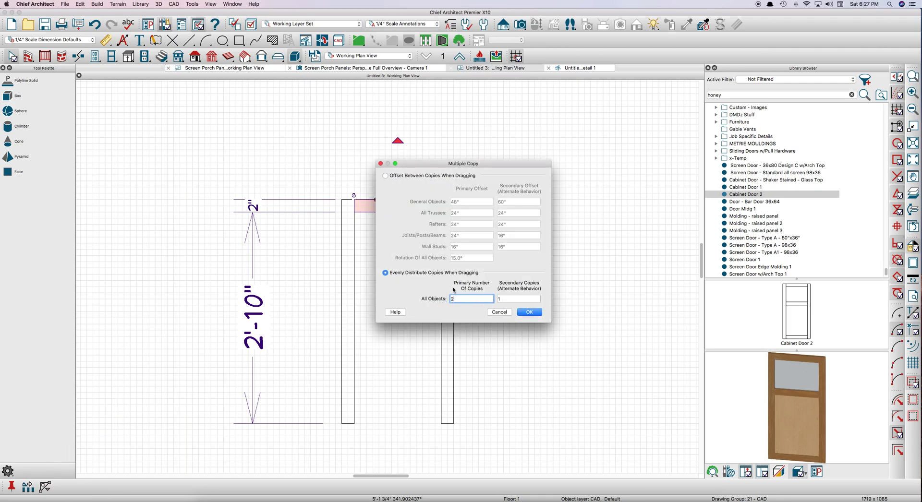
click(529, 312)
drag(395, 205, 382, 421)
click(381, 370)
Step: Position the middle rail 12 inches below the top rail
click(382, 311)
scroll(380, 314, up, 2)
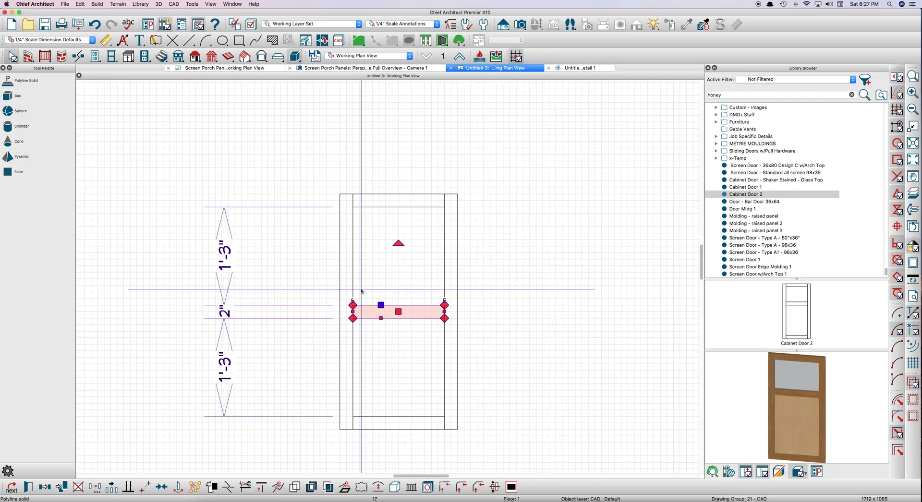
scroll(380, 313, up, 2)
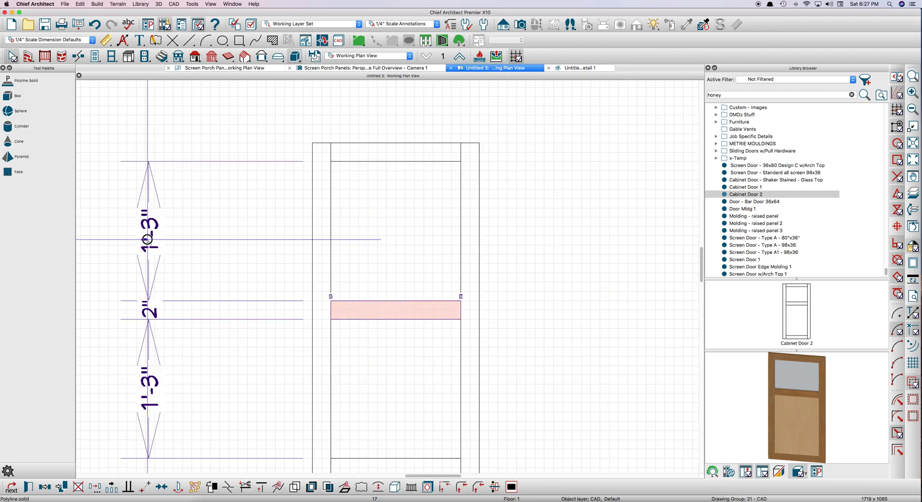
click(148, 241)
text(12)
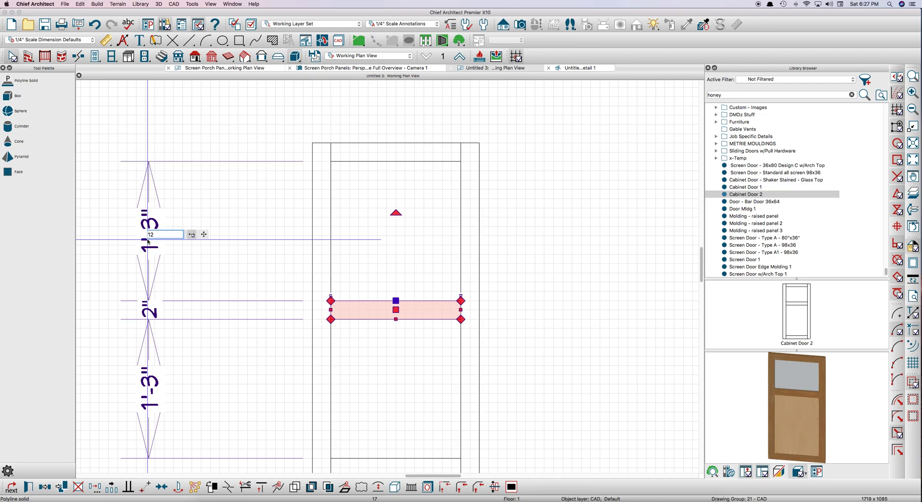
click(204, 235)
click(377, 187)
Step: Inspect the door frame in a 3D overview, then return to plan
scroll(356, 207, down, 2)
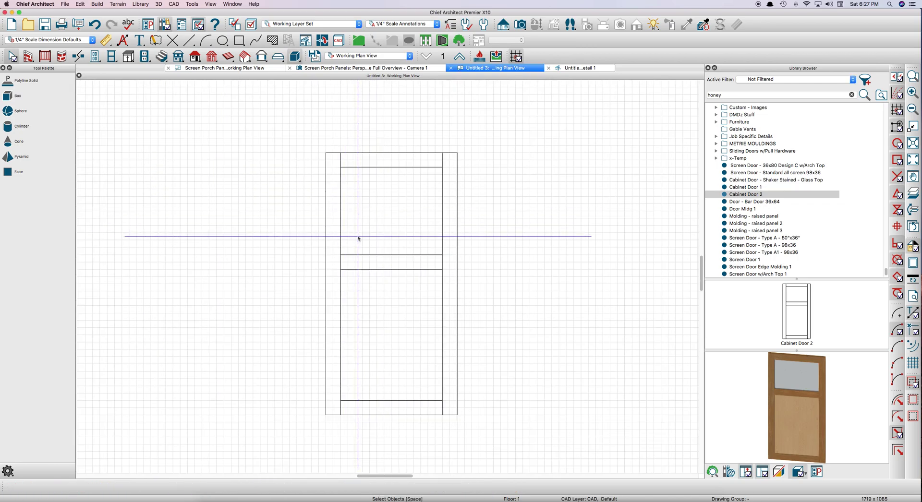
scroll(358, 238, up, 1)
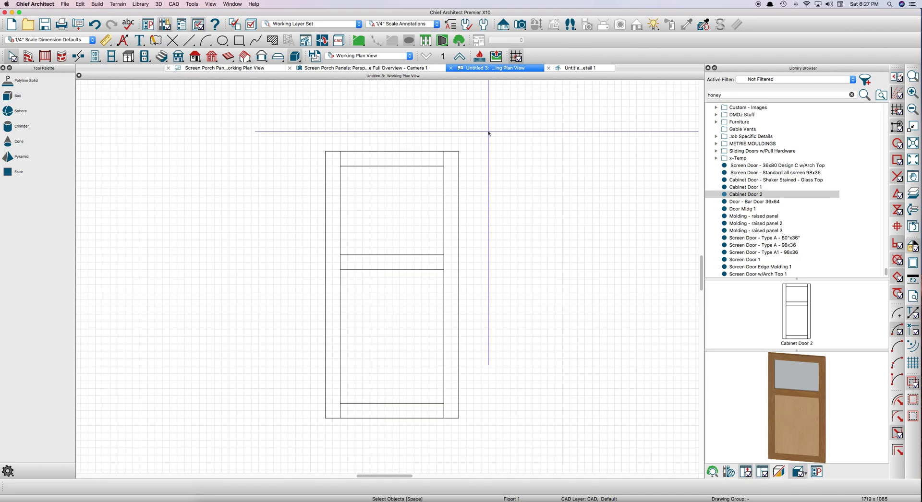
key(F9)
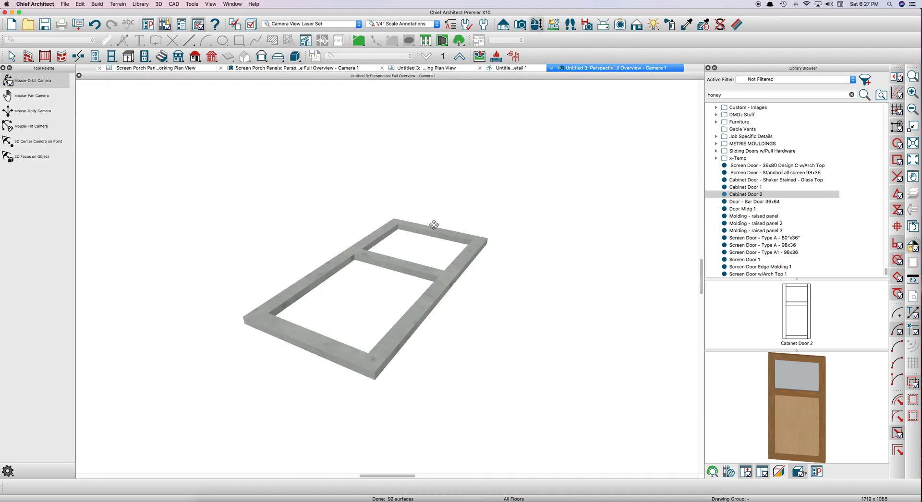
drag(439, 212, 421, 242)
key(Escape)
click(552, 68)
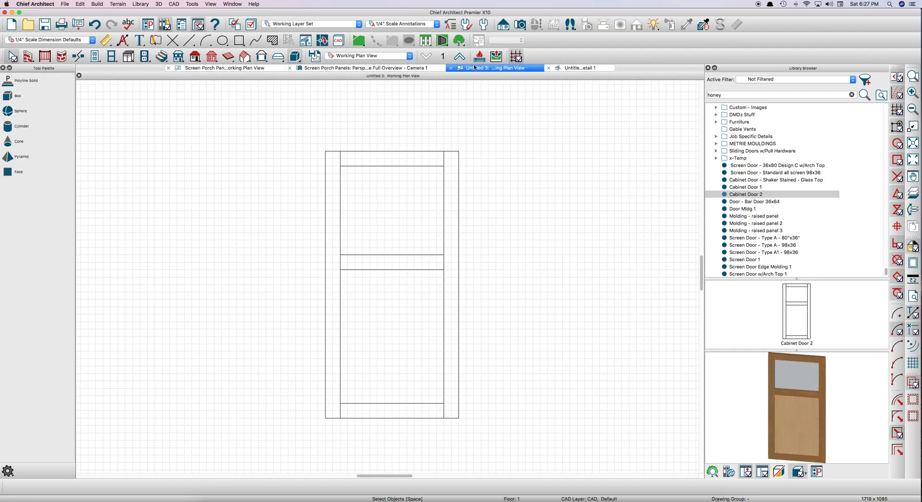
Step: Draw a 1/4-inch-thick panel solid set 1/4" above floor and move it into the lower opening
key(p)
drag(341, 166, 443, 255)
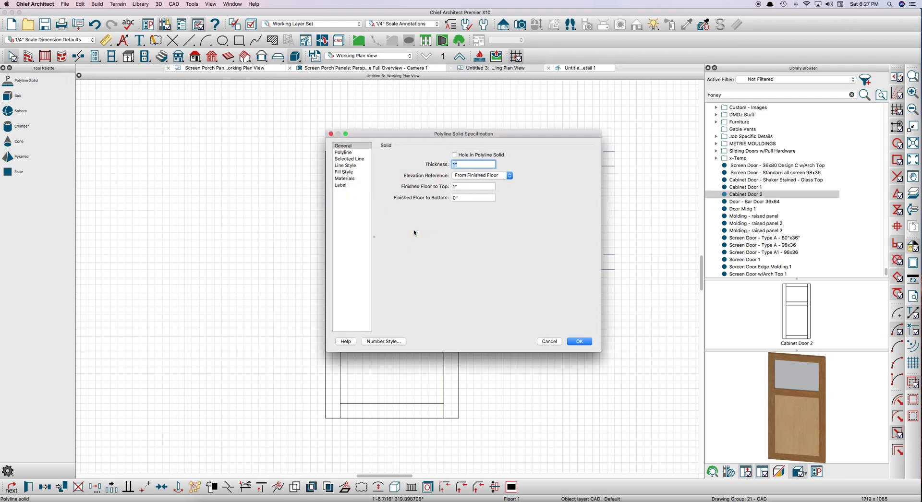
text(1/4)
key(Tab)
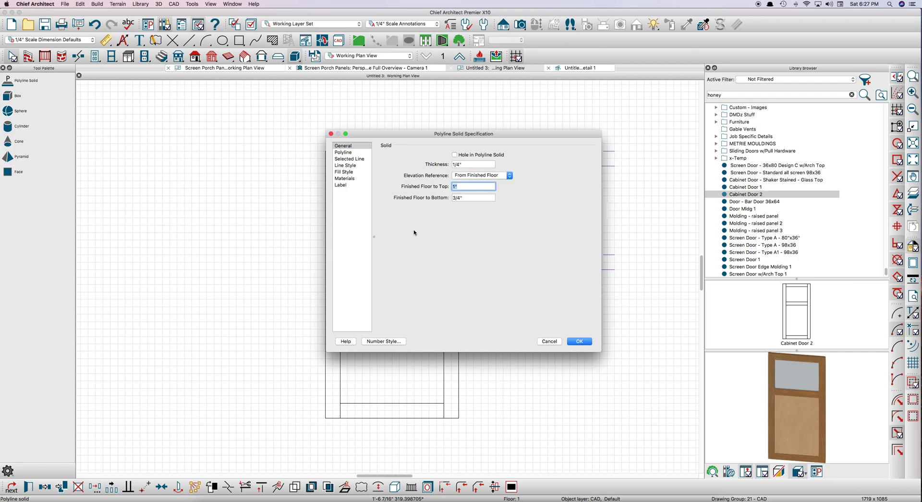
key(Tab)
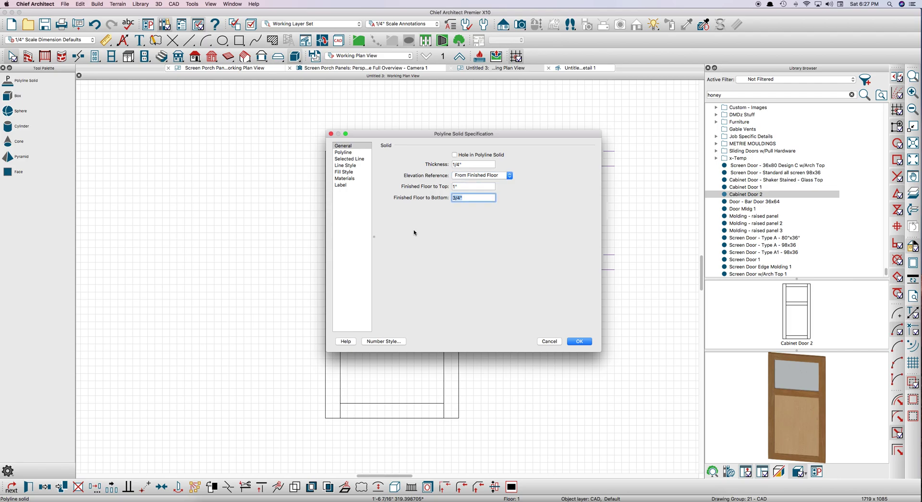
text(1/4)
key(Tab)
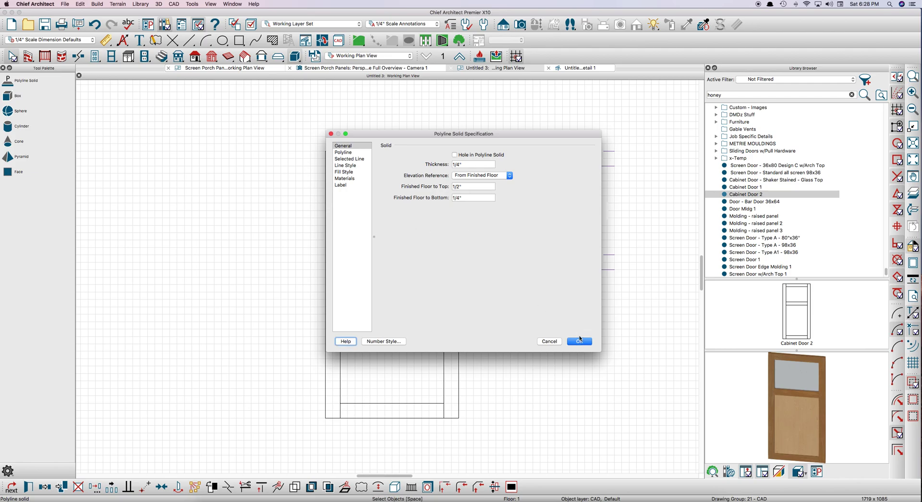
click(580, 341)
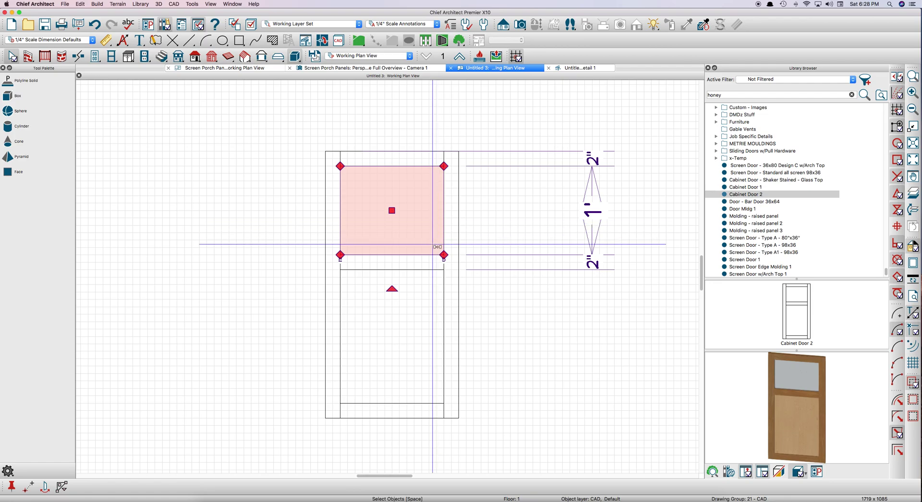
drag(408, 262, 392, 404)
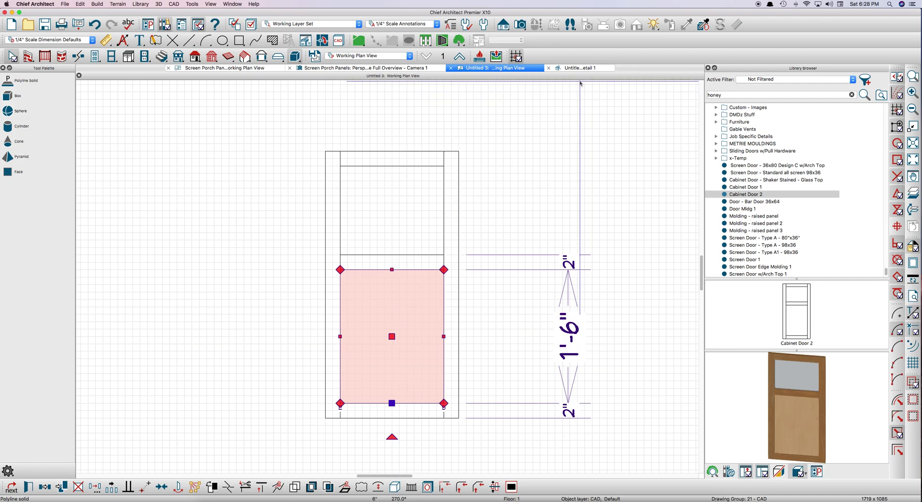
Step: Orbit a 3D perspective overview around the door panel
key(F9)
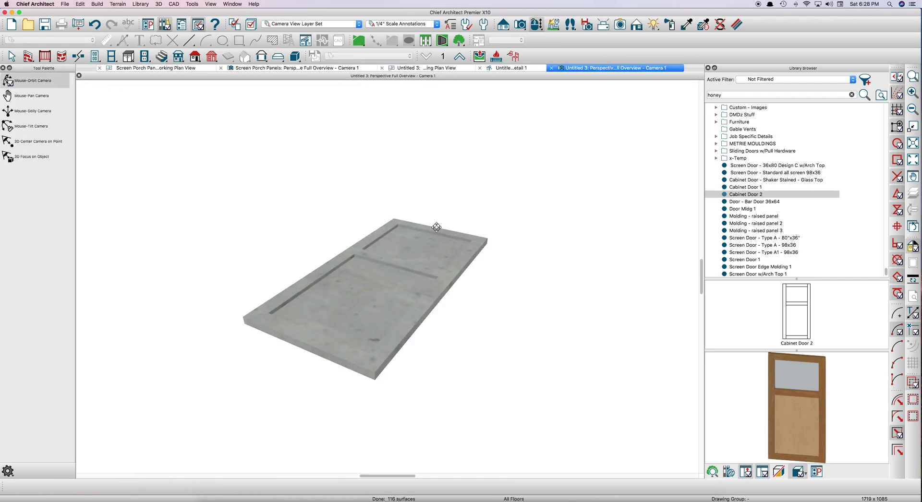
drag(408, 346, 422, 253)
key(Escape)
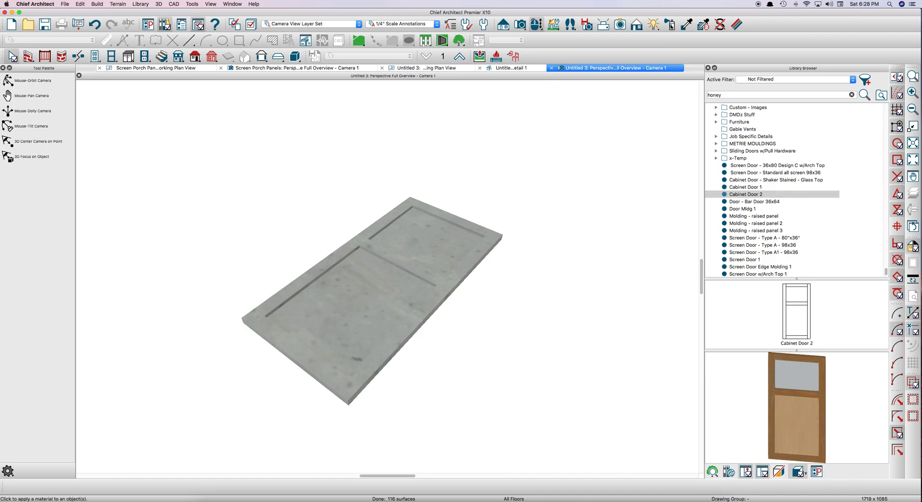
Step: Choose Hickory (honey)-90 from Plan Materials and verify its 90° texture angle
click(671, 26)
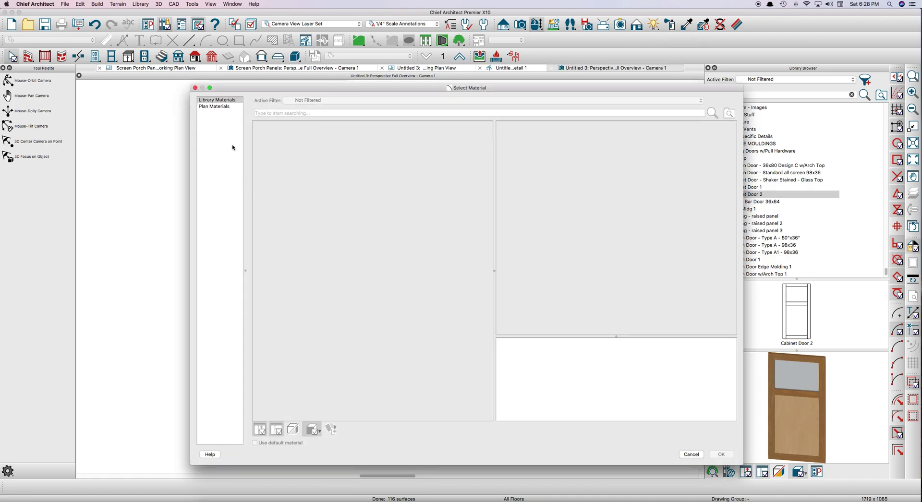
click(216, 106)
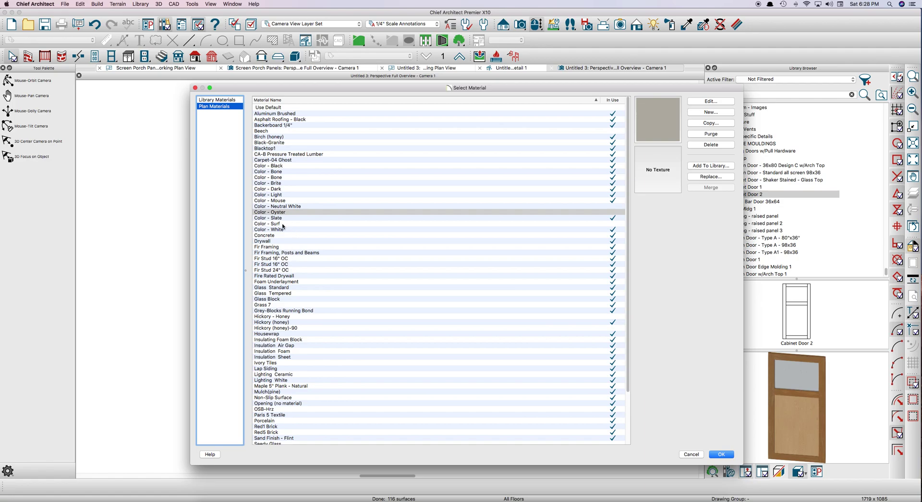
click(272, 322)
click(288, 329)
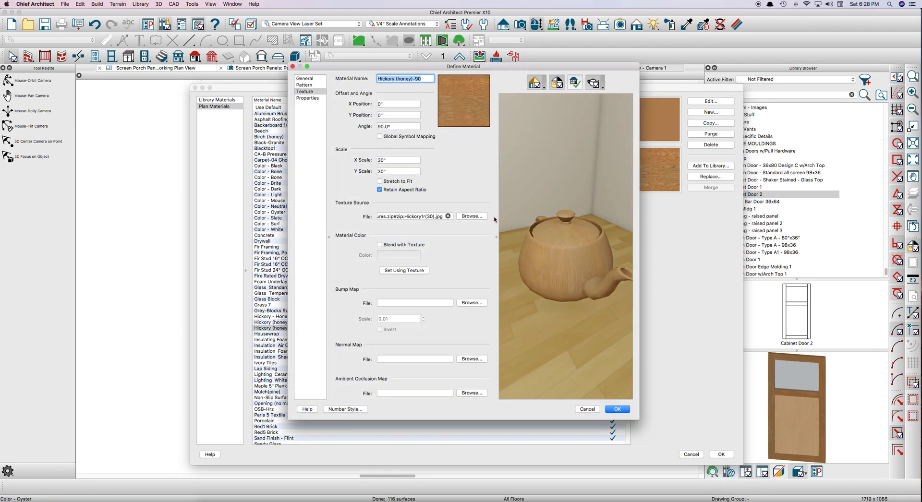
double_click(393, 126)
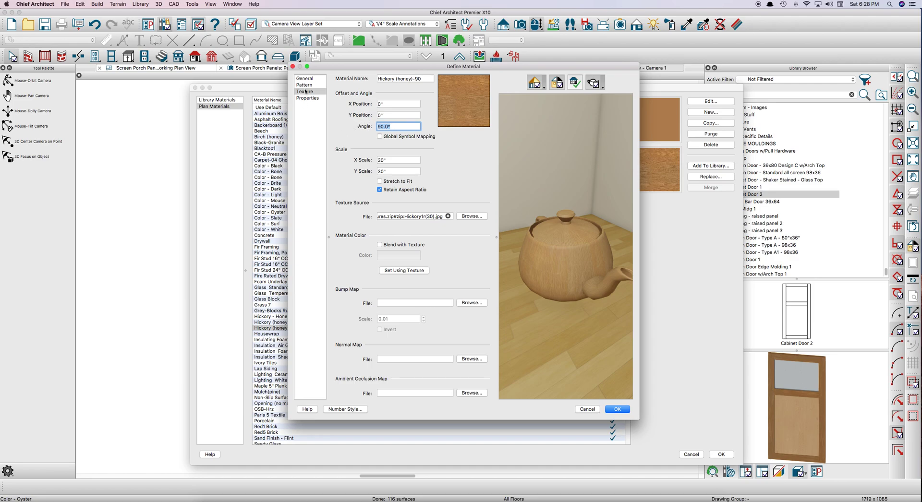
key(Return)
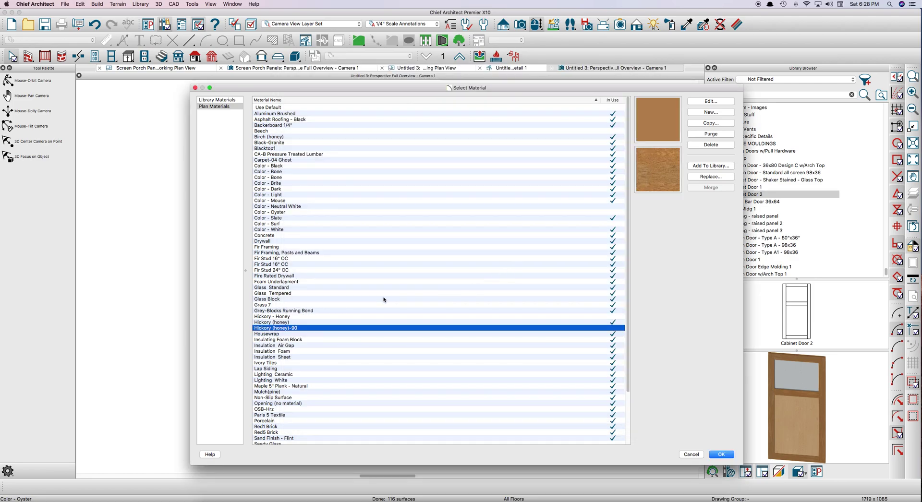
Step: Paint the top, middle and bottom rails with Hickory (honey)-90
click(720, 455)
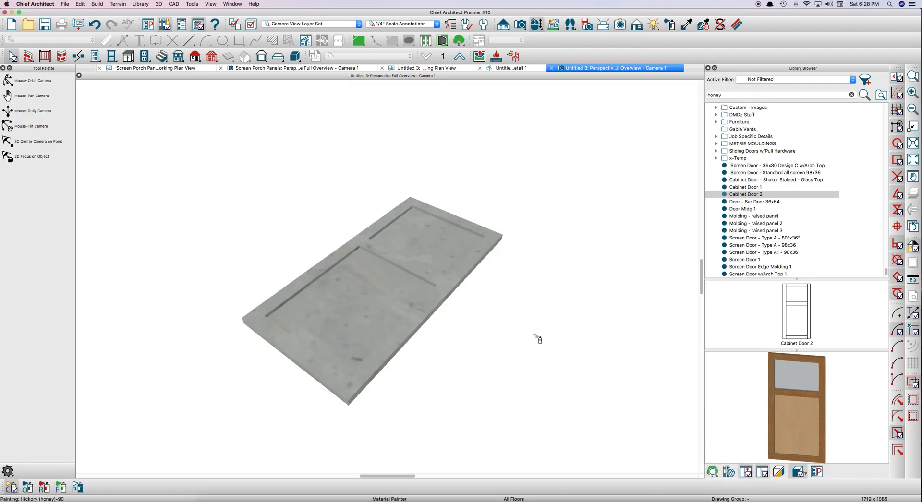
click(463, 226)
click(411, 265)
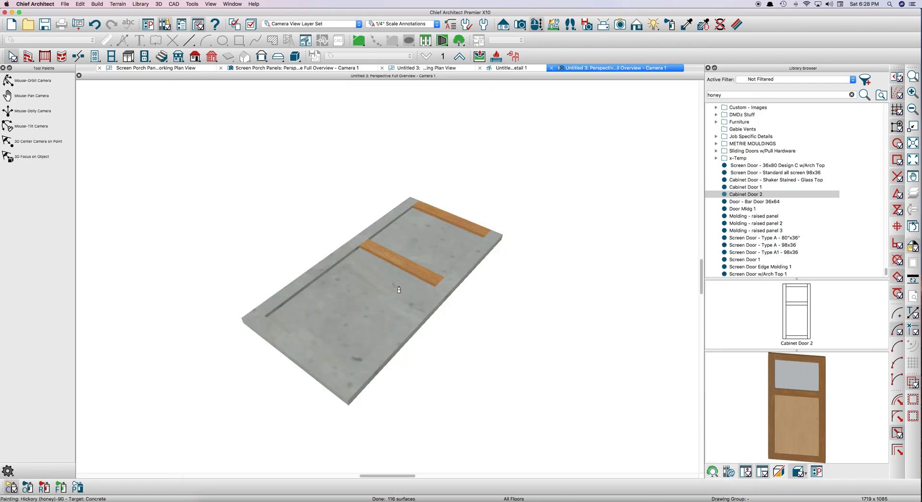
click(310, 361)
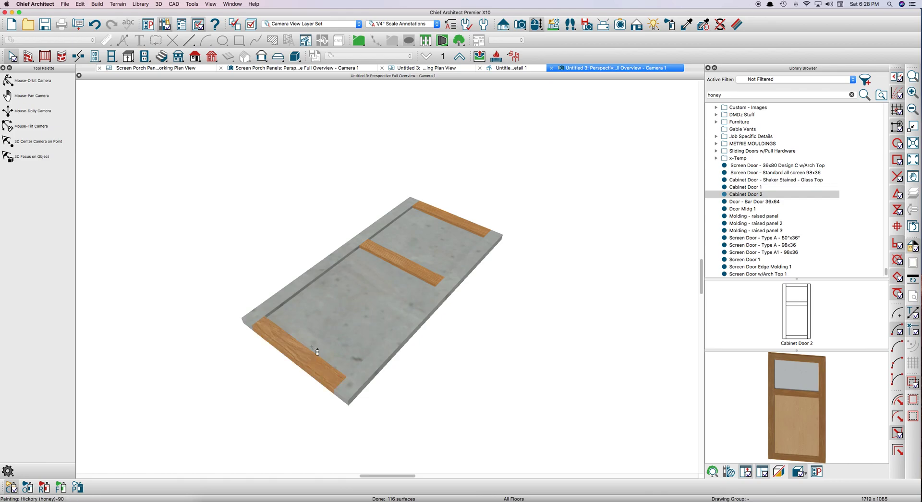
Step: Paint the left and right stiles with Hickory (honey)
click(687, 25)
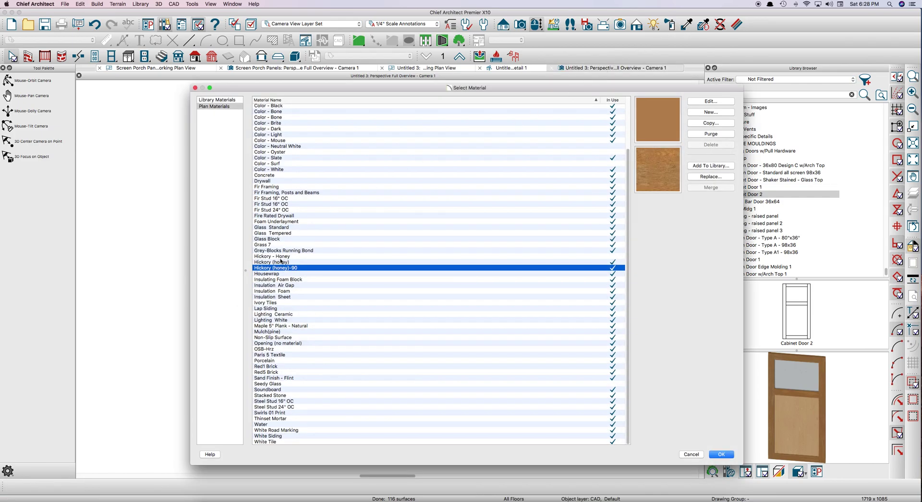
click(288, 263)
click(719, 455)
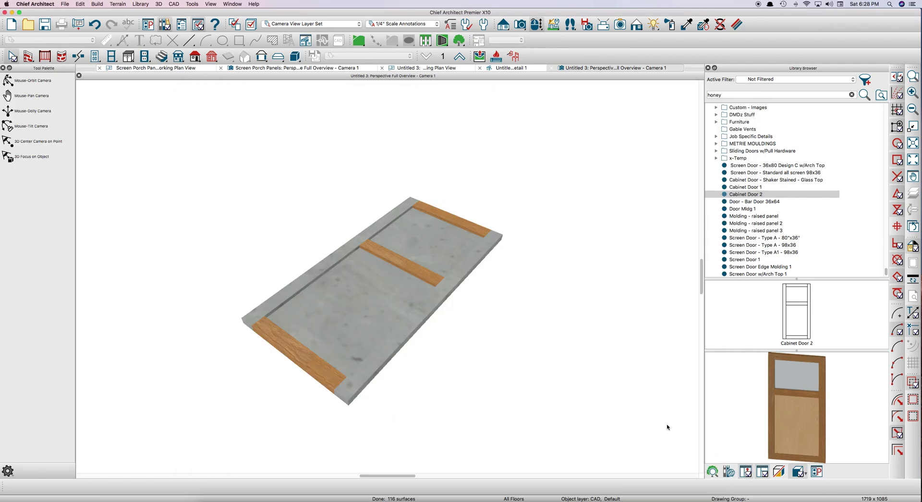
click(330, 263)
click(401, 335)
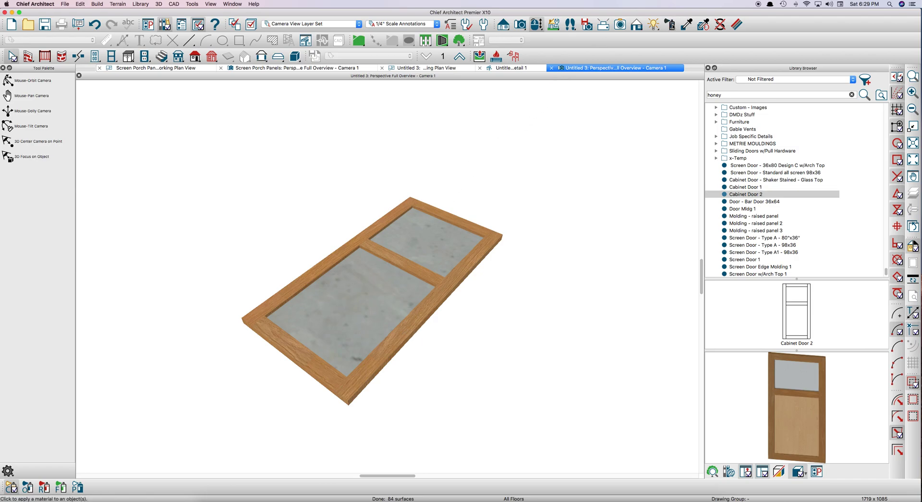
Step: Paint the lower door panel with Library Materials > Wood > Ash
click(671, 25)
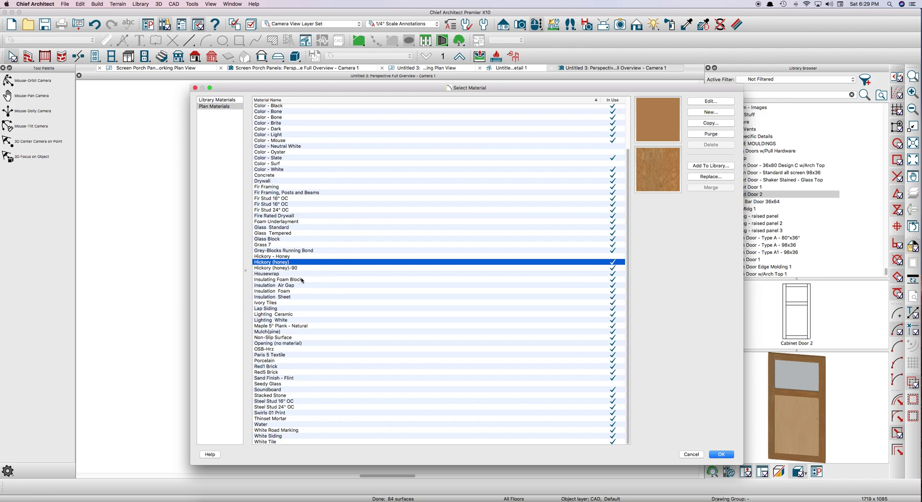
click(219, 101)
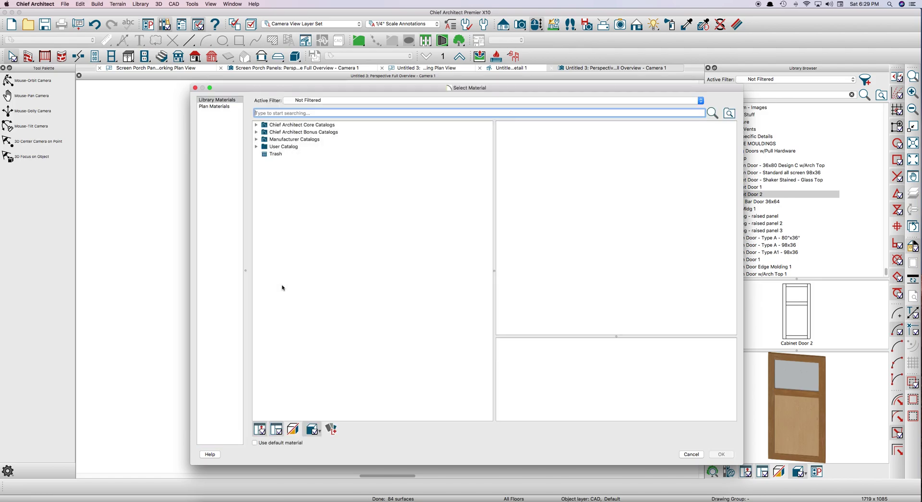
click(256, 125)
click(263, 132)
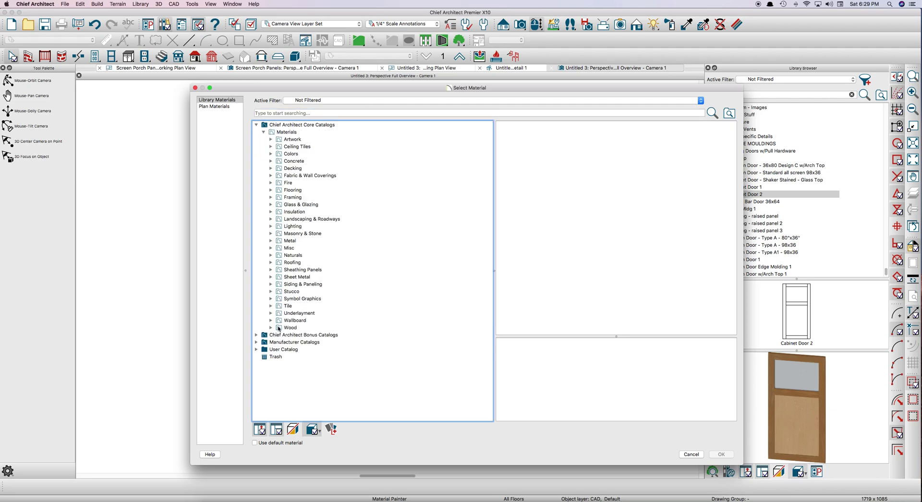
click(270, 328)
click(278, 342)
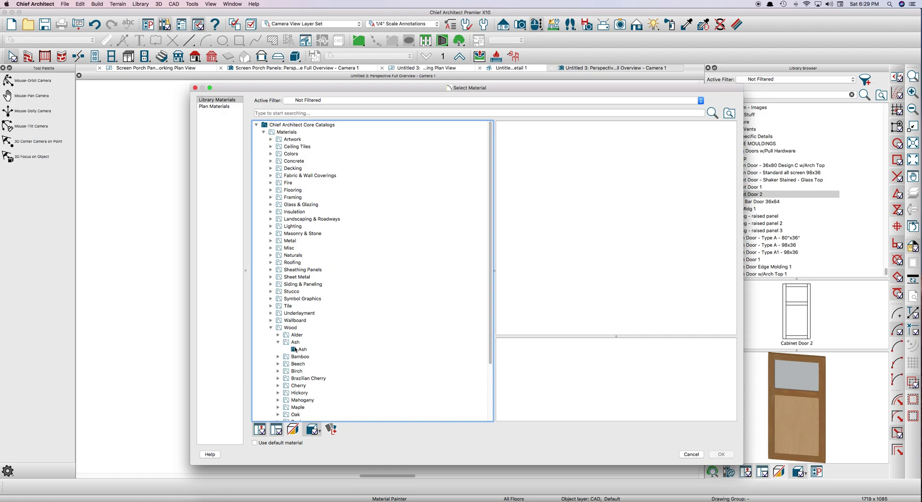
click(298, 350)
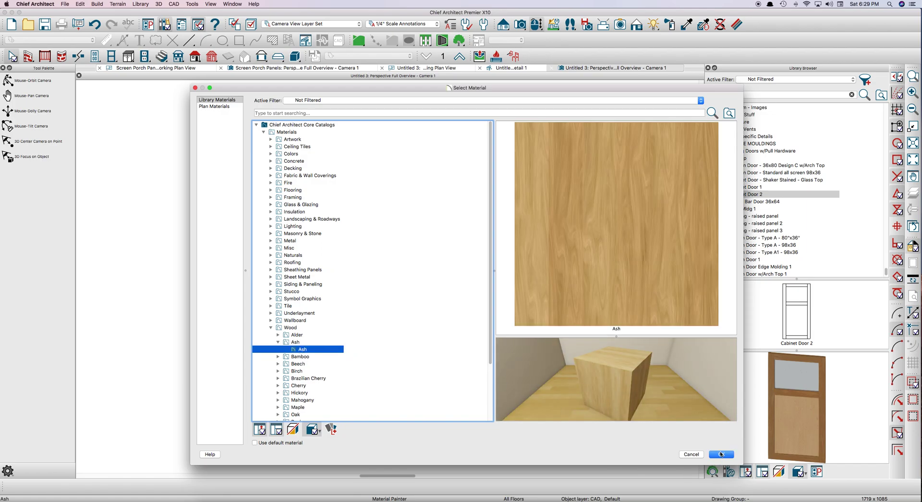
click(720, 454)
click(387, 302)
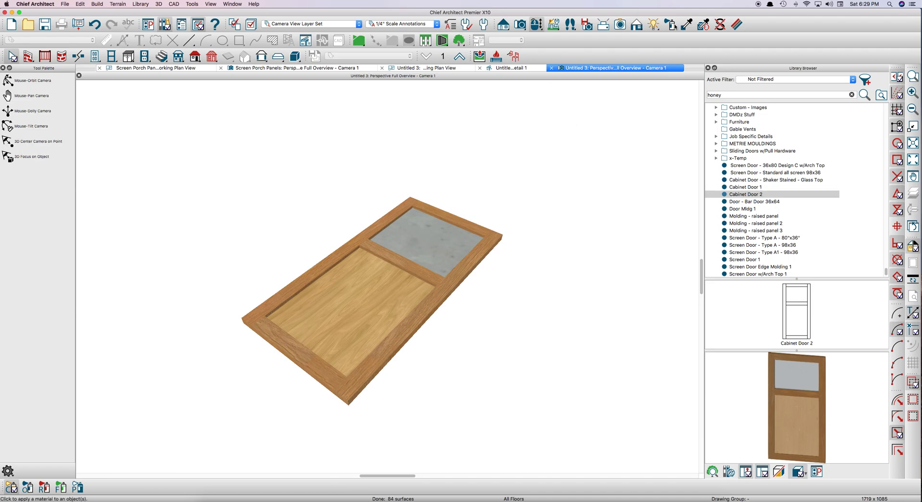
Step: Paint the top pane with Seedy Glass found by search, then orbit to face the door
click(671, 25)
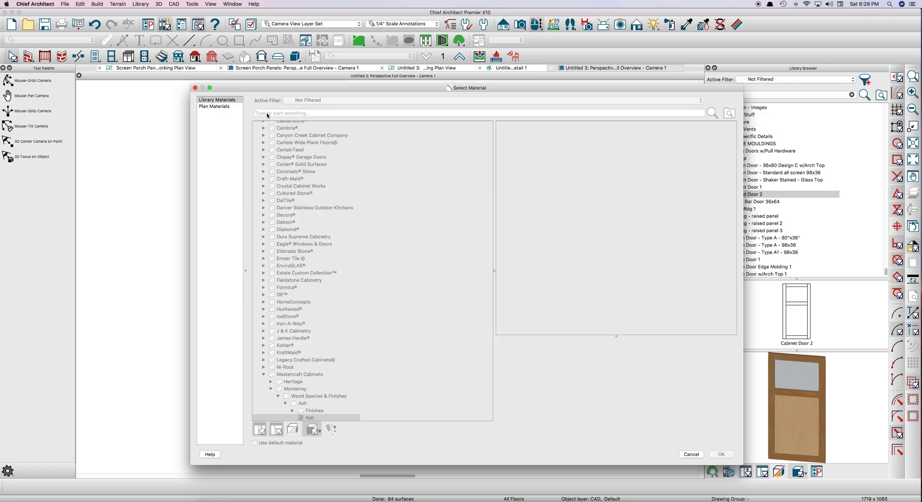
text(seedy)
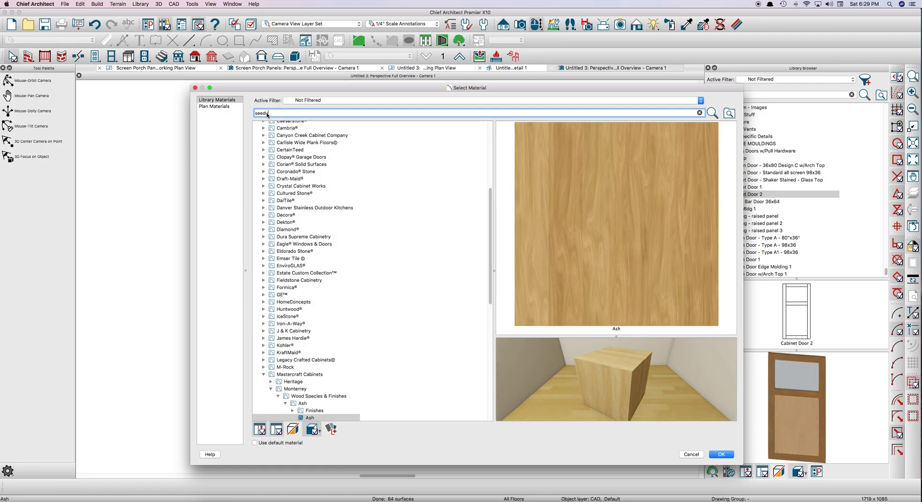
key(Return)
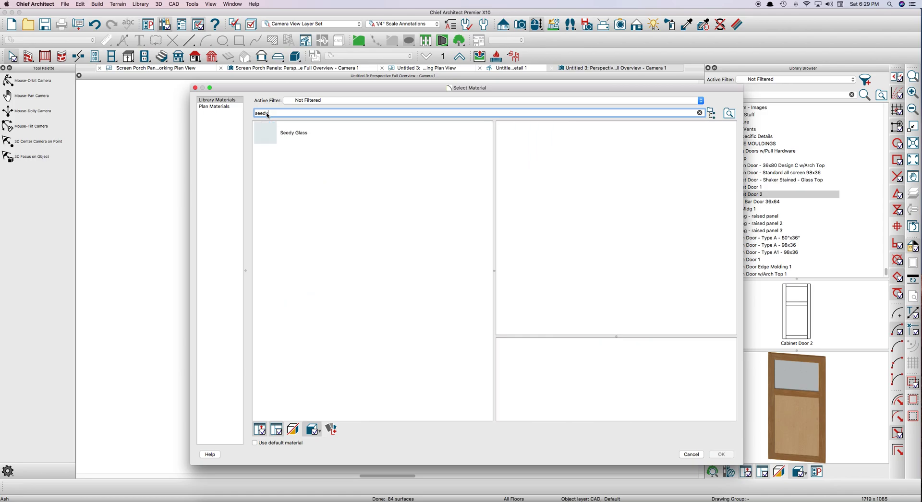
click(269, 129)
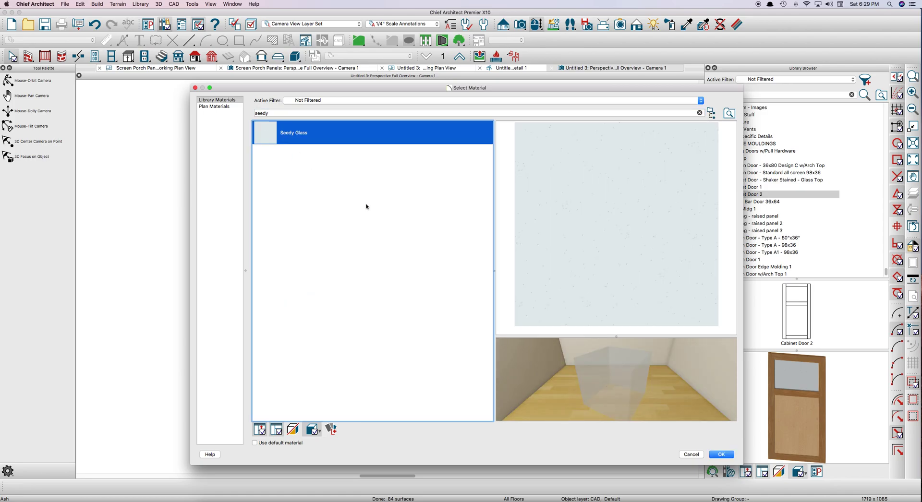
click(721, 455)
click(431, 255)
scroll(423, 272, down, 2)
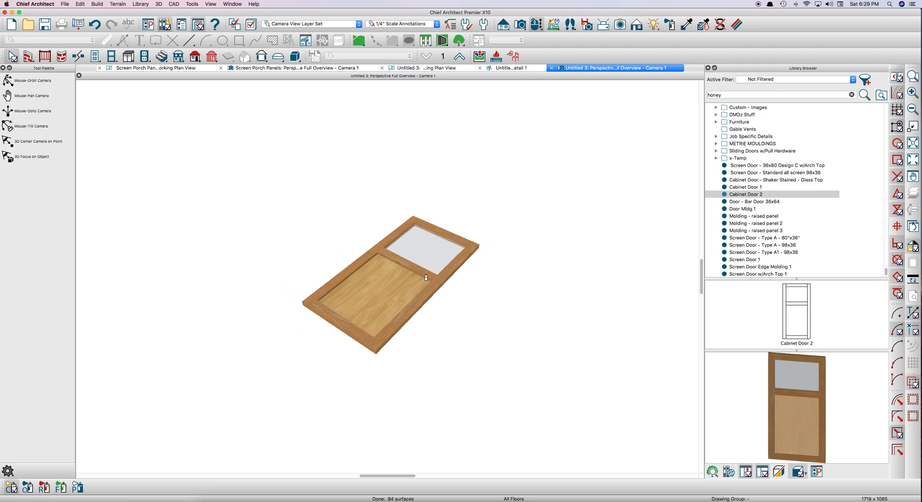
mouse_move(426, 277)
middle_down()
mouse_move(418, 319)
mouse_move(457, 292)
mouse_move(443, 308)
mouse_move(431, 284)
middle_up()
Step: Convert the door into a symbol in the Cabinet Door/Drawer category
click(197, 5)
mouse_move(213, 64)
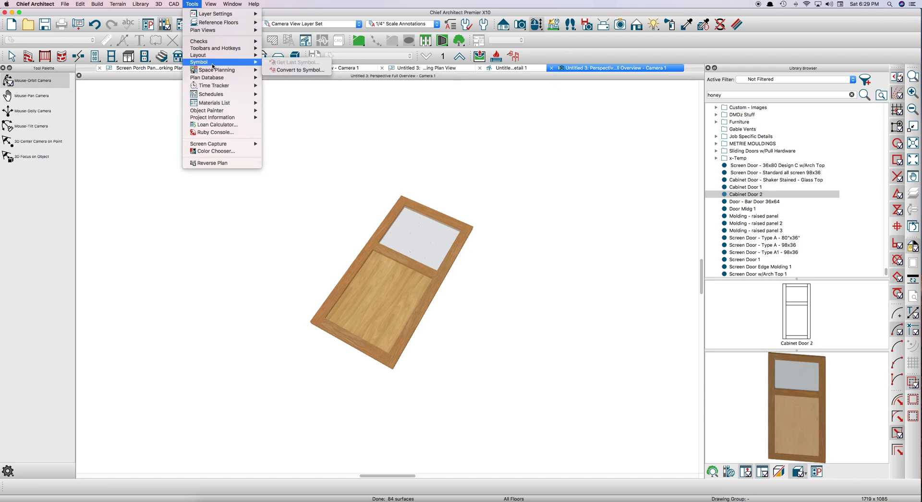
click(299, 69)
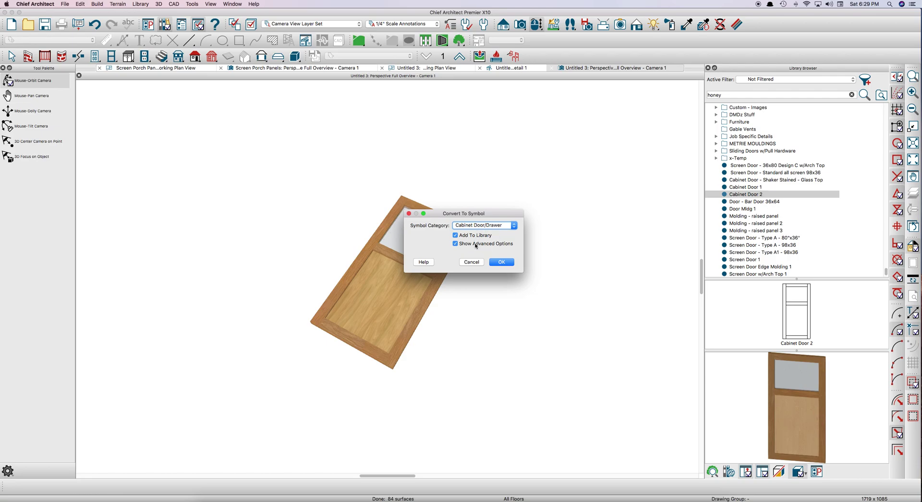
click(501, 262)
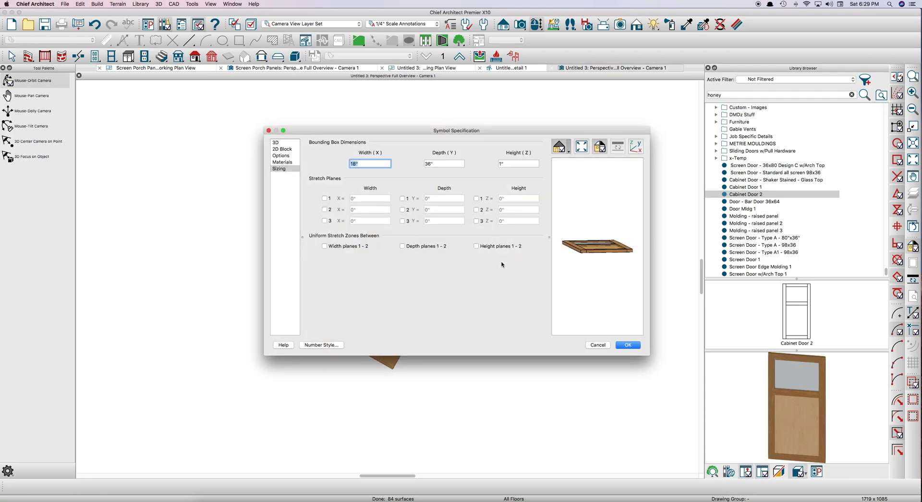
Step: Name the symbol Cabinet Door 3 and rotate it upright about X
click(275, 142)
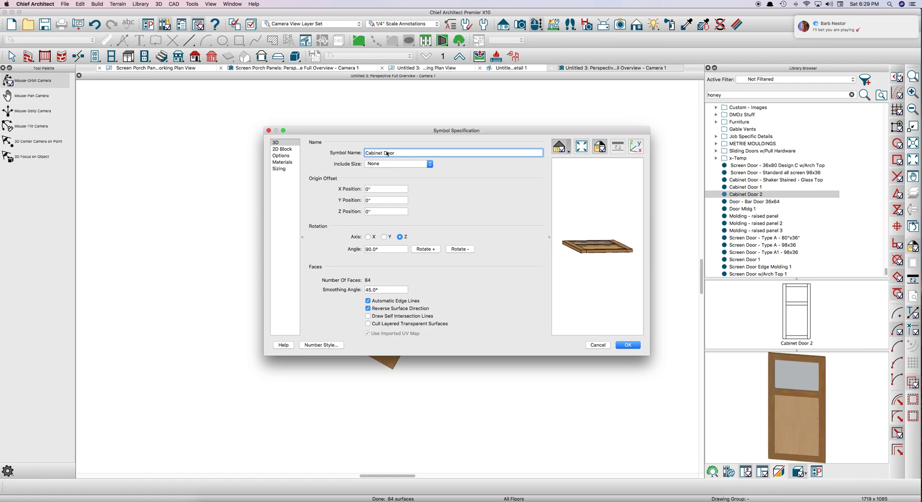
text(3)
key(Tab)
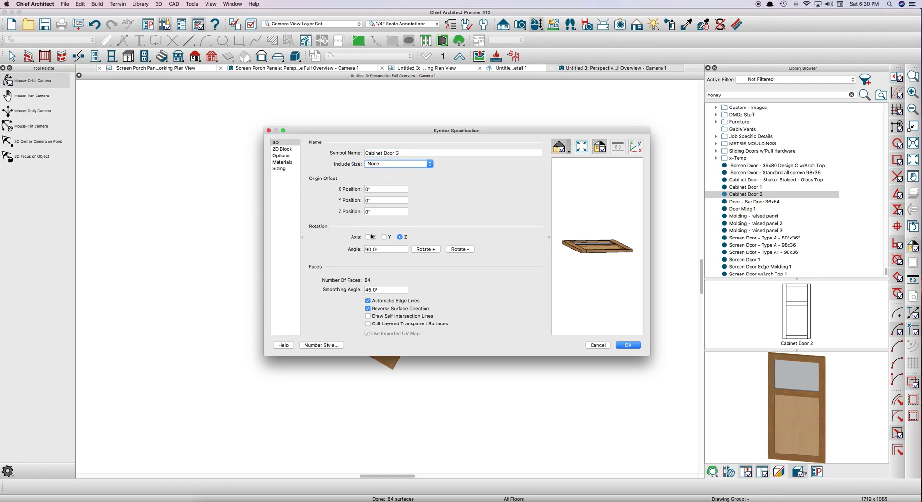
click(425, 249)
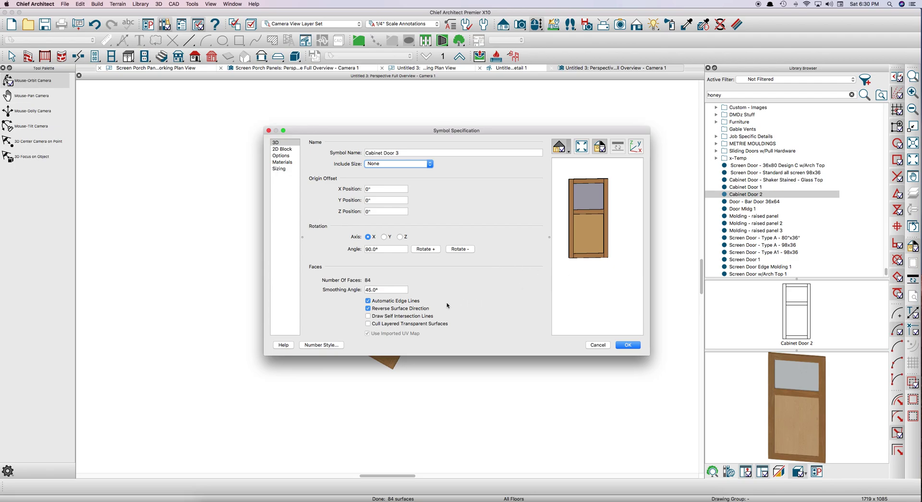
Step: Enable Width plane 1 and a 6" Height plane 1, then save to the library
click(279, 169)
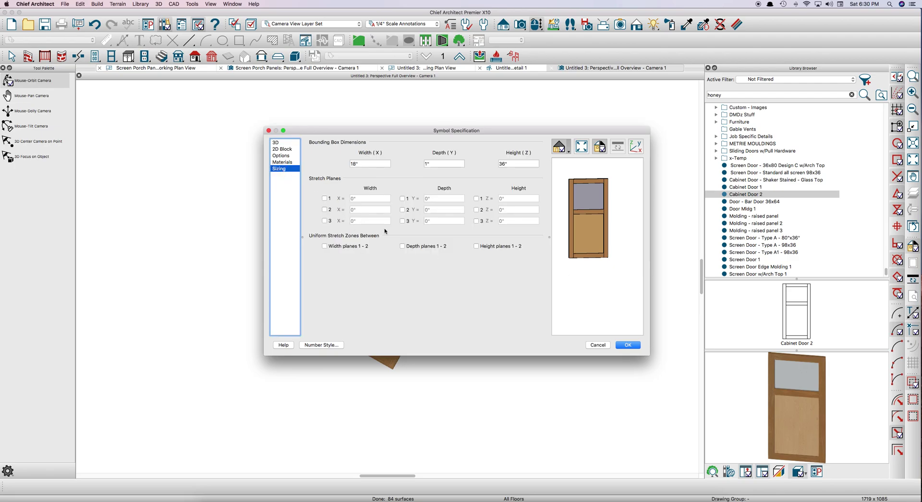
click(325, 198)
click(517, 199)
key(Tab)
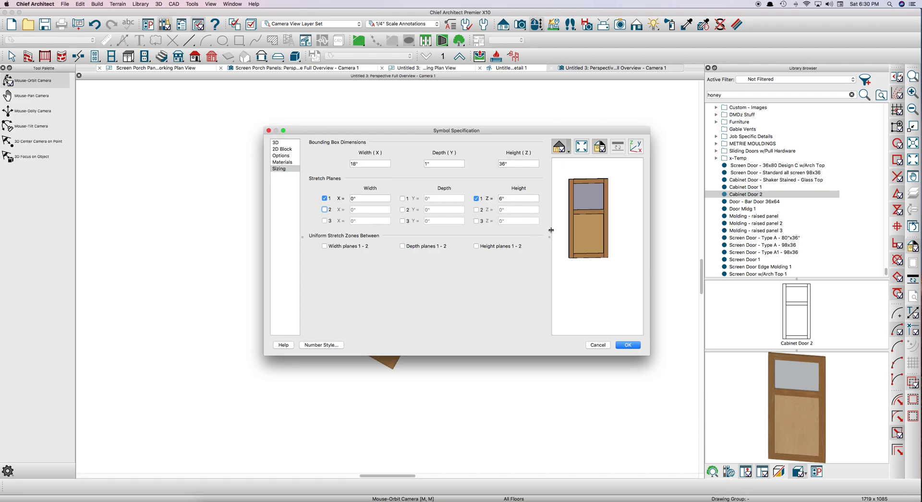
scroll(585, 248, up, 2)
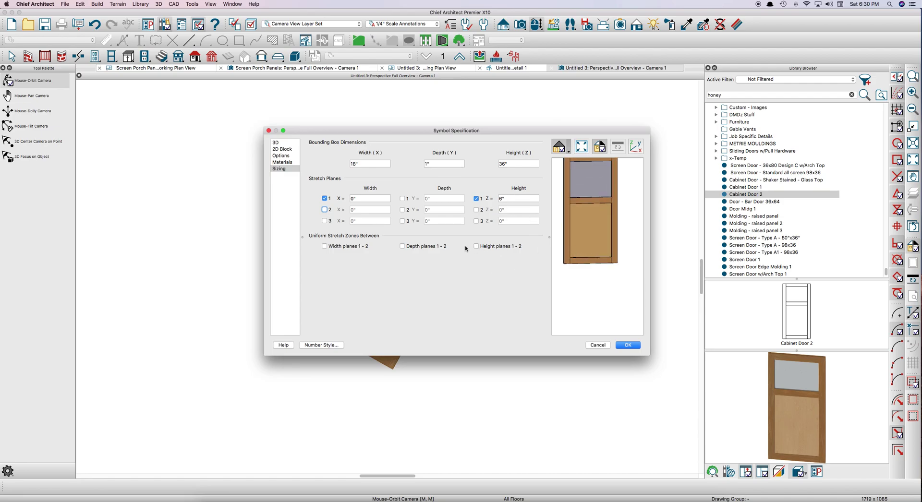
click(628, 345)
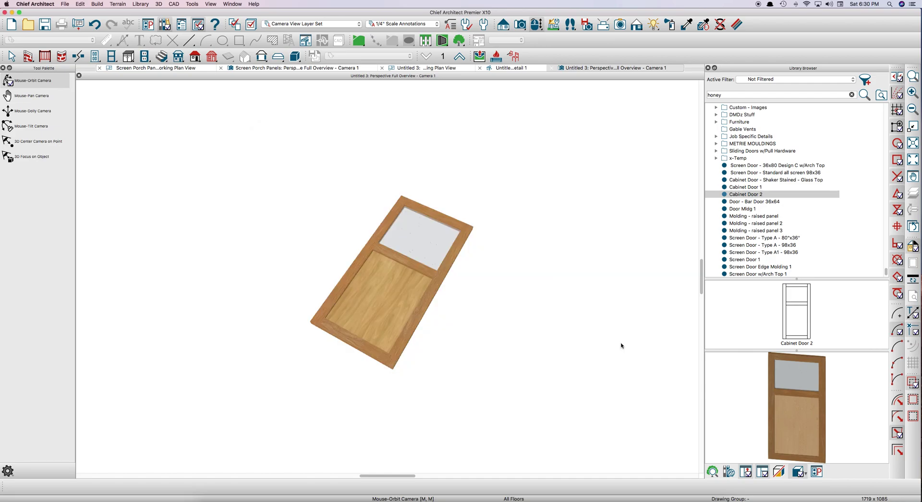
Step: Draw a horizontal straight exterior wall in the plan view
click(431, 68)
scroll(571, 242, down, 5)
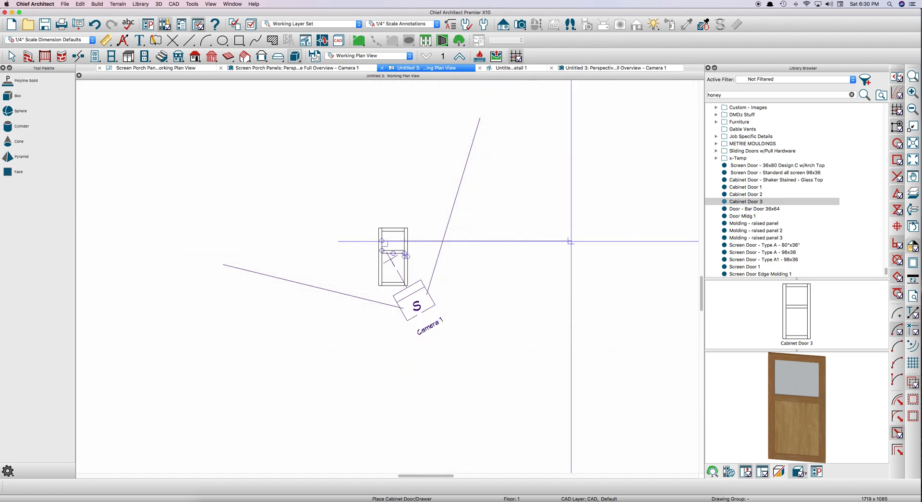
scroll(570, 241, up, 2)
click(28, 56)
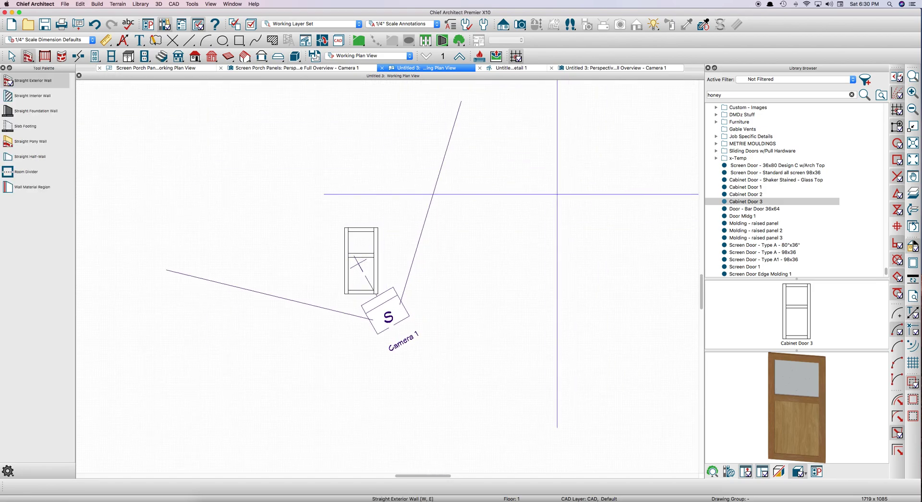
drag(496, 208, 673, 208)
scroll(661, 223, up, 2)
key(space)
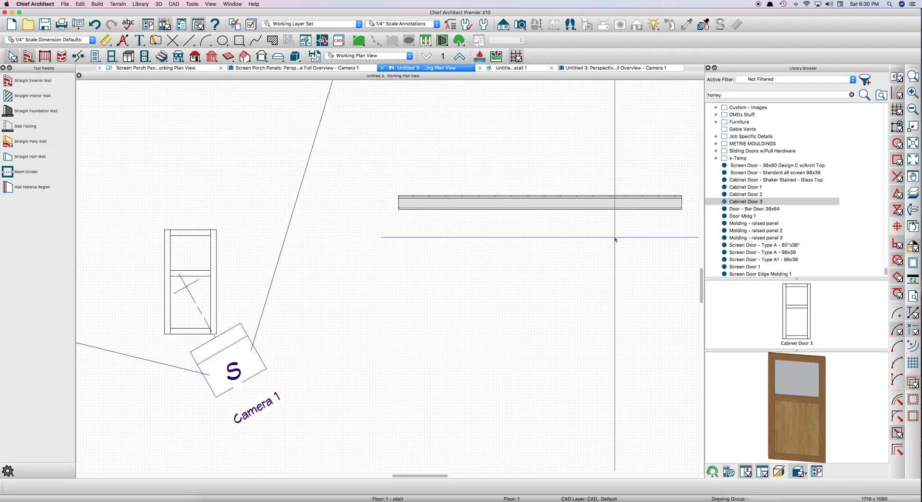
Step: Place a W2436R wall cabinet on the wall and aim a full camera at it
key(u)
click(545, 230)
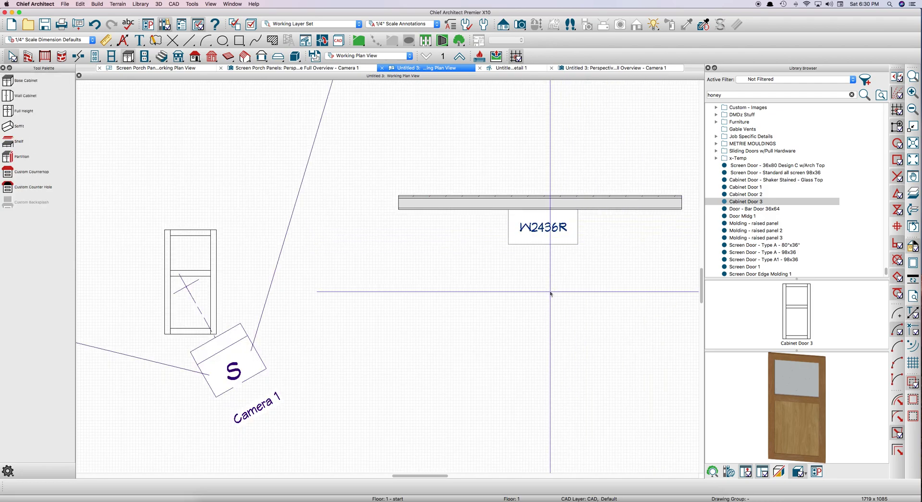
key(c)
drag(598, 435, 576, 338)
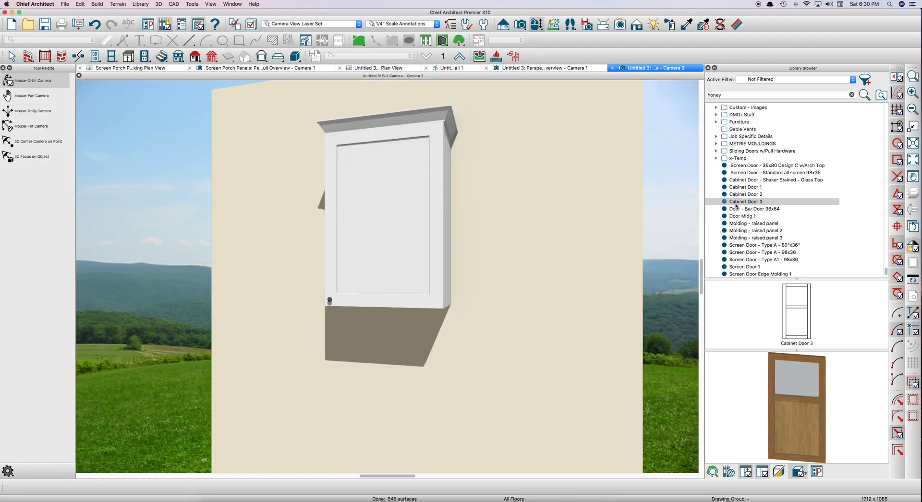
Step: Apply Cabinet Door 3 from the library to the wall cabinet
click(736, 202)
click(398, 204)
mouse_move(412, 226)
mouse_down()
mouse_move(412, 241)
mouse_move(409, 227)
mouse_up()
Step: Stretch the wall cabinet from 36" to 48" tall
key(space)
click(401, 193)
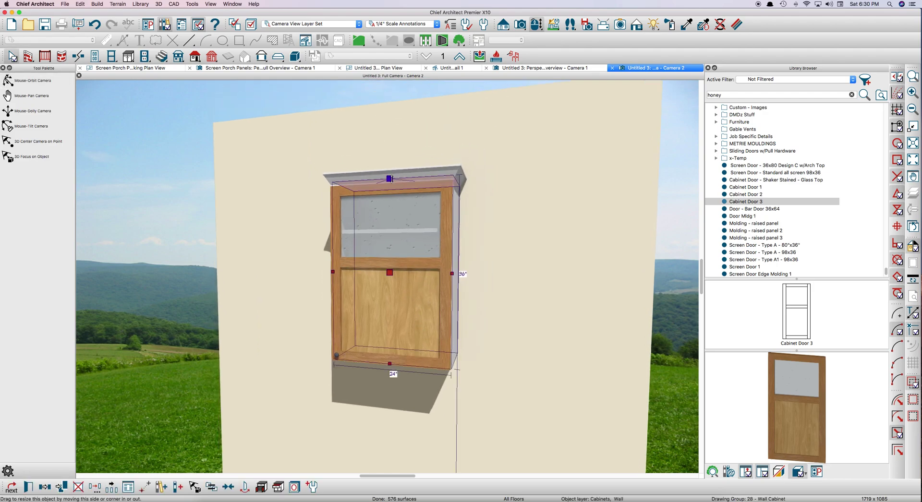
drag(391, 179, 394, 114)
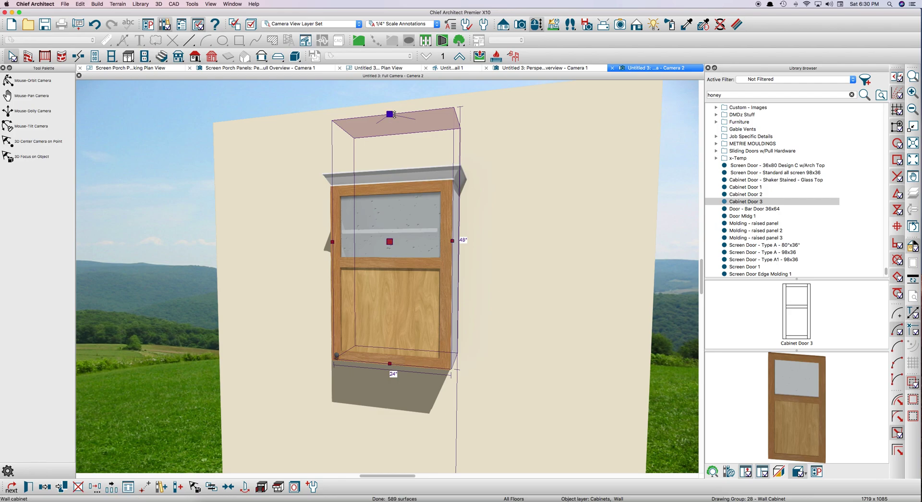
Step: Orbit the camera to a frontal view and check the cabinet's dimensions
key(space)
drag(405, 220, 422, 217)
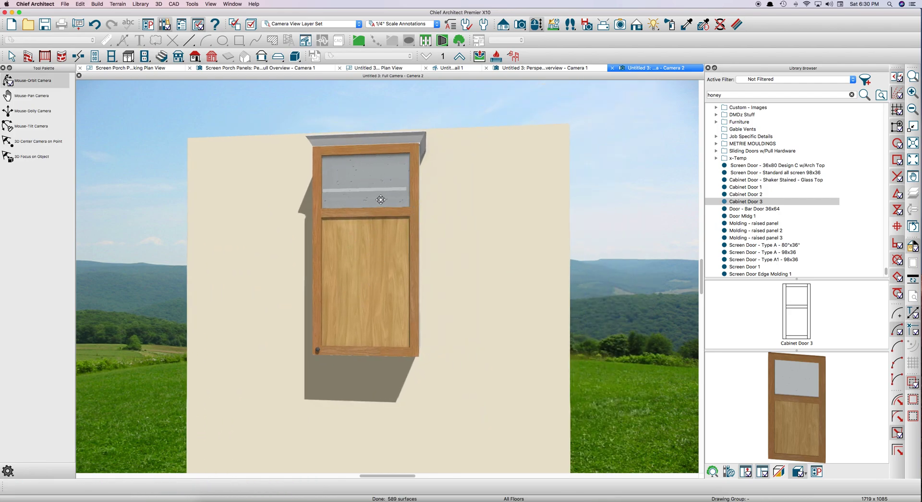
key(space)
click(397, 268)
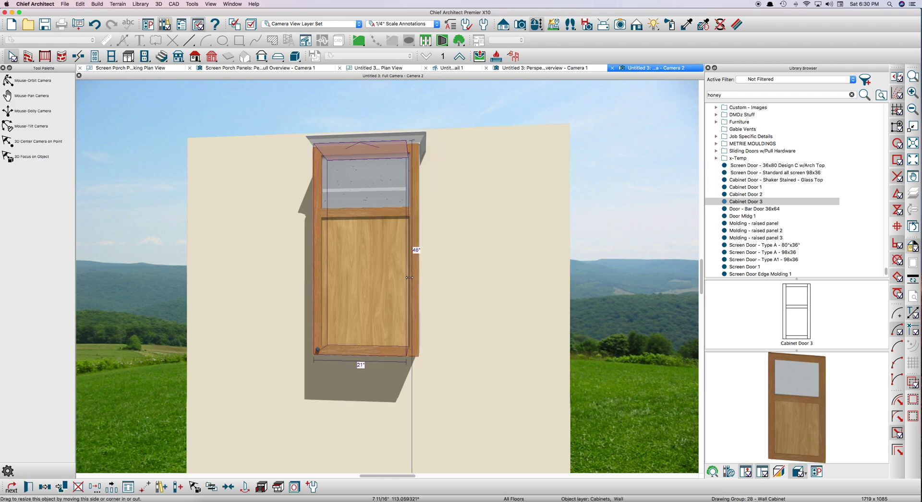
key(space)
drag(379, 271, 410, 280)
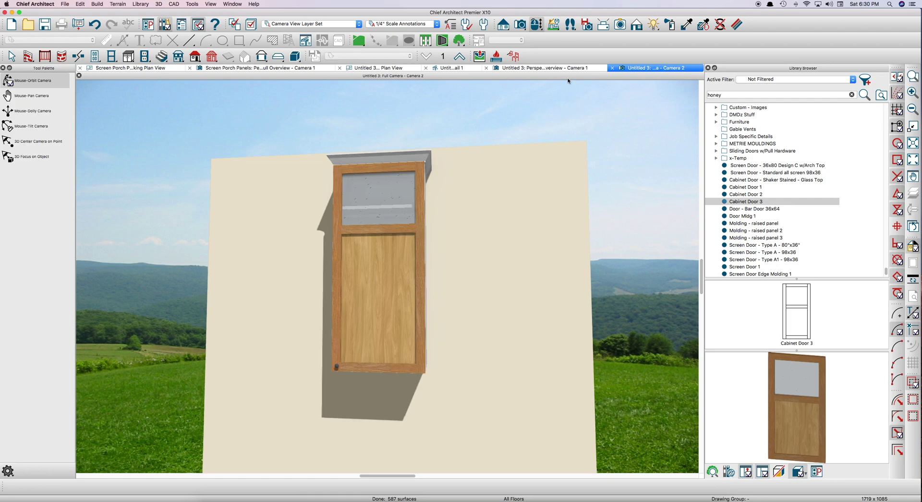
Step: Compare the door overview, Detail 1 render and Camera 2 cabinet views
click(541, 68)
click(644, 68)
click(460, 68)
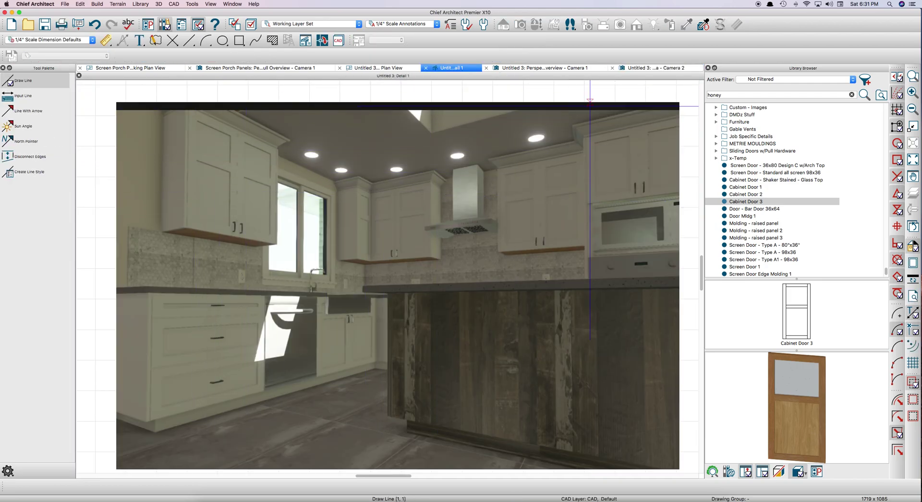
click(557, 69)
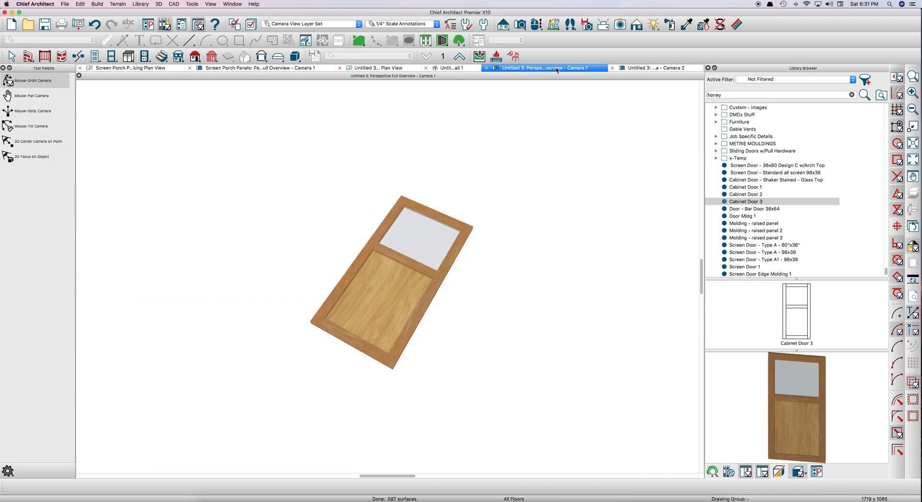
click(641, 69)
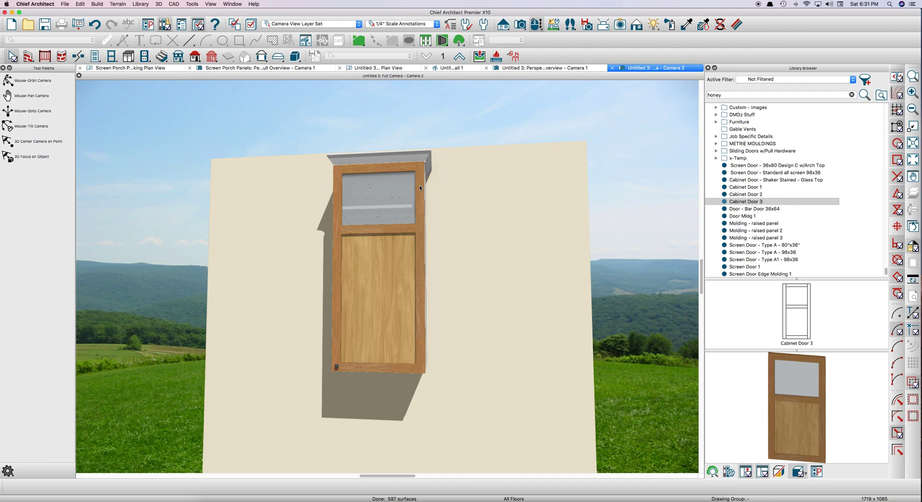
Step: Paint the door's hickory frame stiles and rails white with Color - Brite
key(o)
mouse_move(421, 196)
mouse_down()
mouse_move(383, 250)
mouse_move(413, 226)
mouse_up()
click(682, 26)
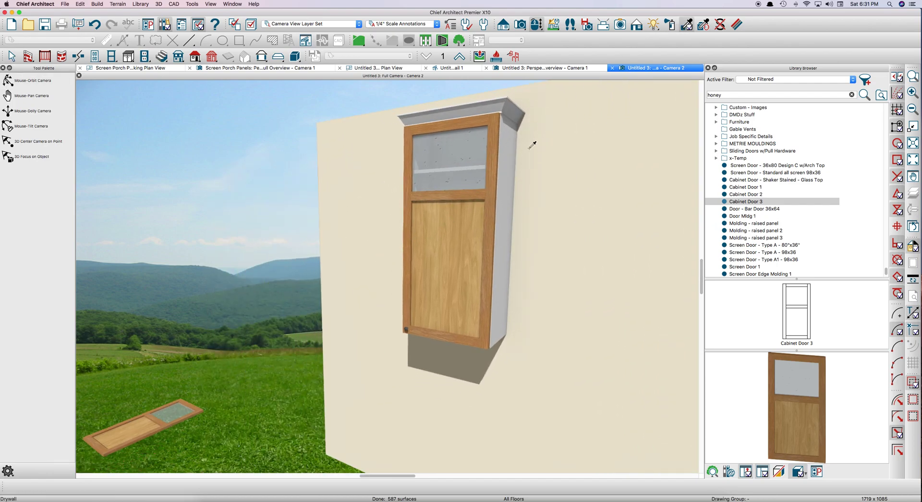
click(502, 156)
click(501, 158)
click(465, 124)
key(Escape)
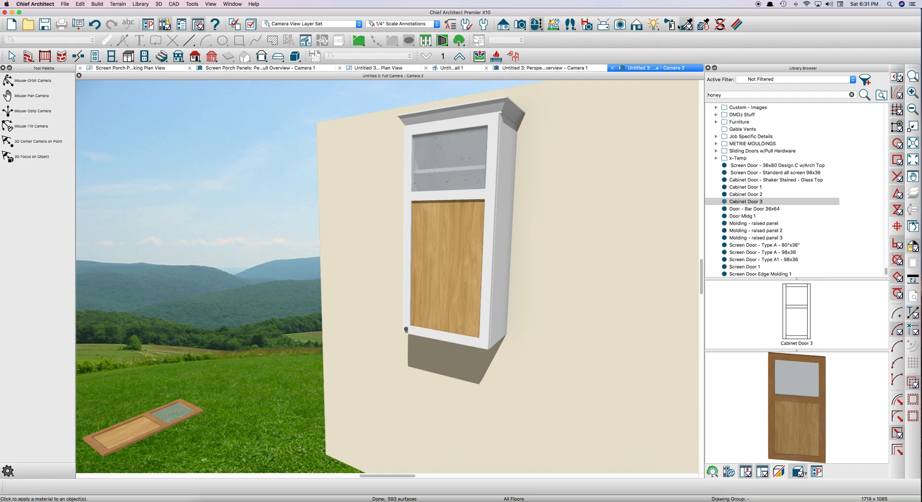
Step: Paint the door's ash lower panel dark grey with Generic Colors > Grey > Color - Storm
click(669, 24)
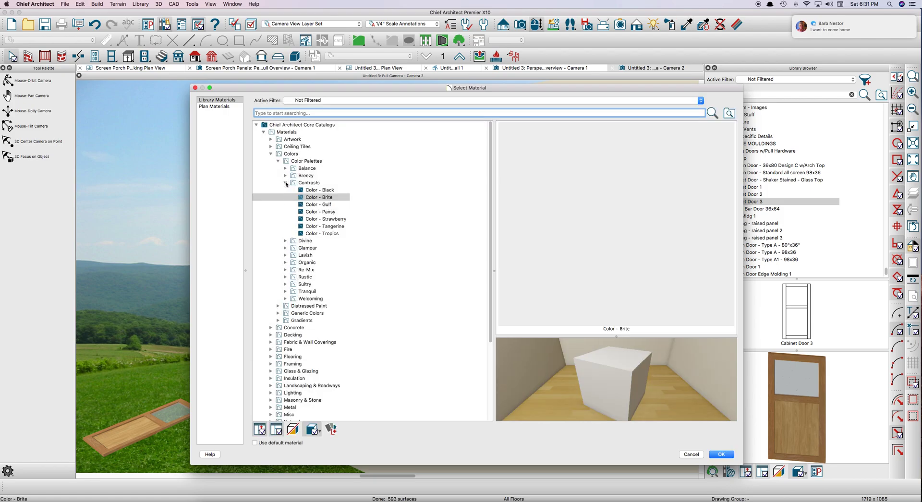
click(286, 183)
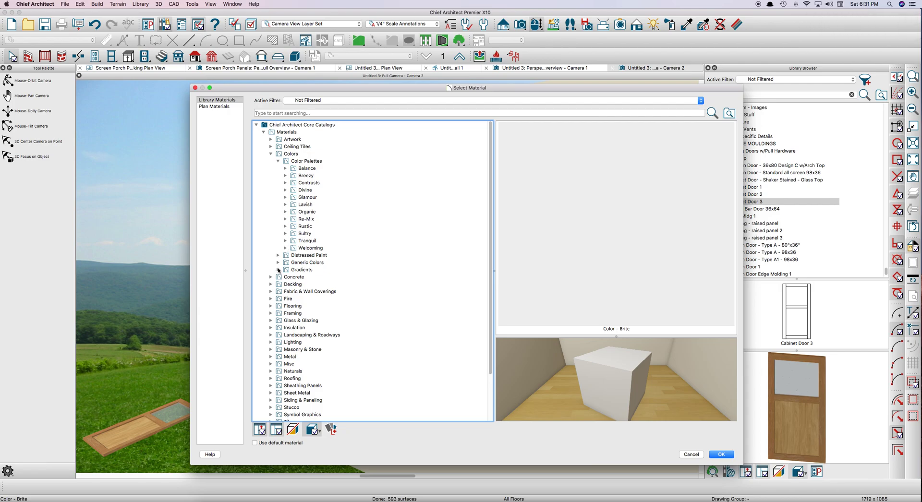
click(278, 263)
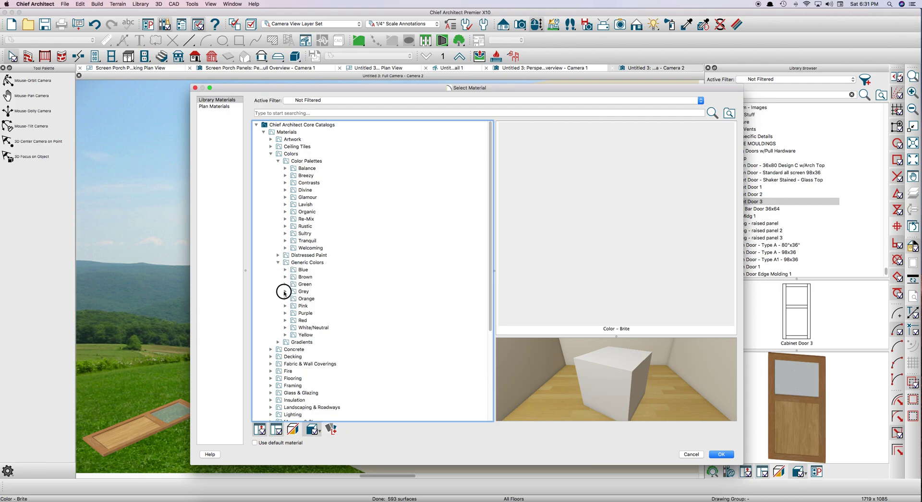
click(285, 291)
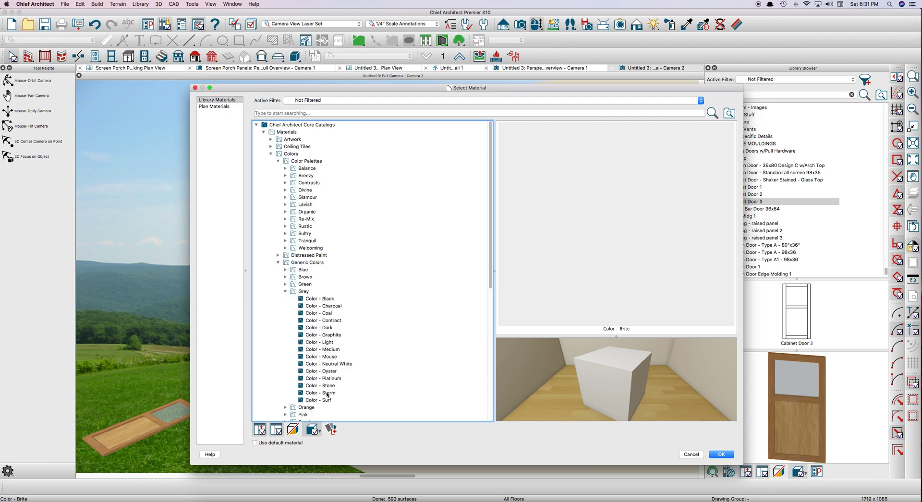
click(326, 400)
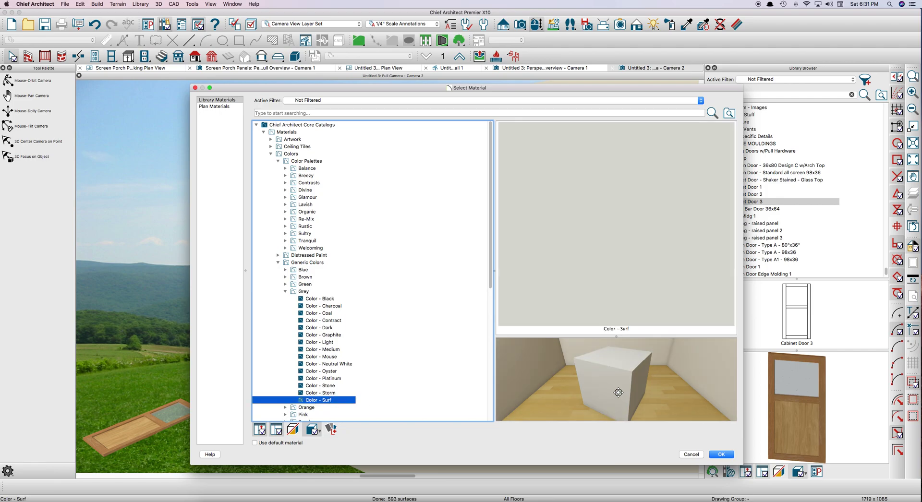
click(339, 392)
click(731, 454)
click(449, 293)
Step: Orbit around the recolored wall cabinet to view it head-on and at an angle
key(Escape)
middle_drag(450, 289, 478, 270)
middle_drag(446, 297, 566, 267)
middle_drag(494, 282, 530, 298)
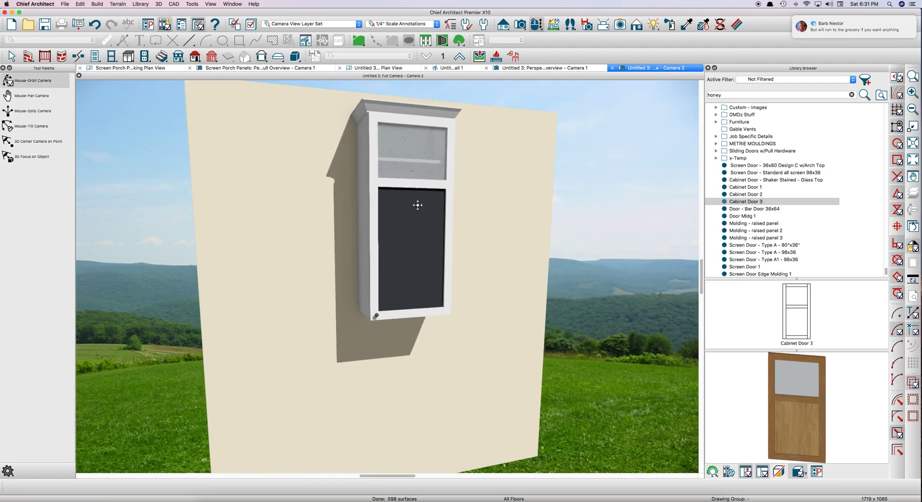
mouse_move(380, 283)
middle_down()
mouse_move(414, 270)
mouse_move(428, 285)
mouse_move(426, 270)
mouse_move(395, 284)
middle_up()
middle_drag(465, 298, 441, 293)
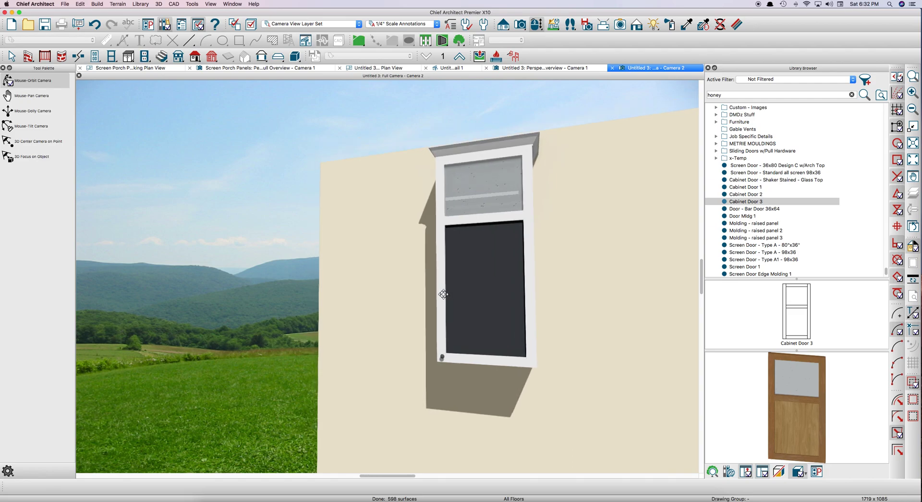